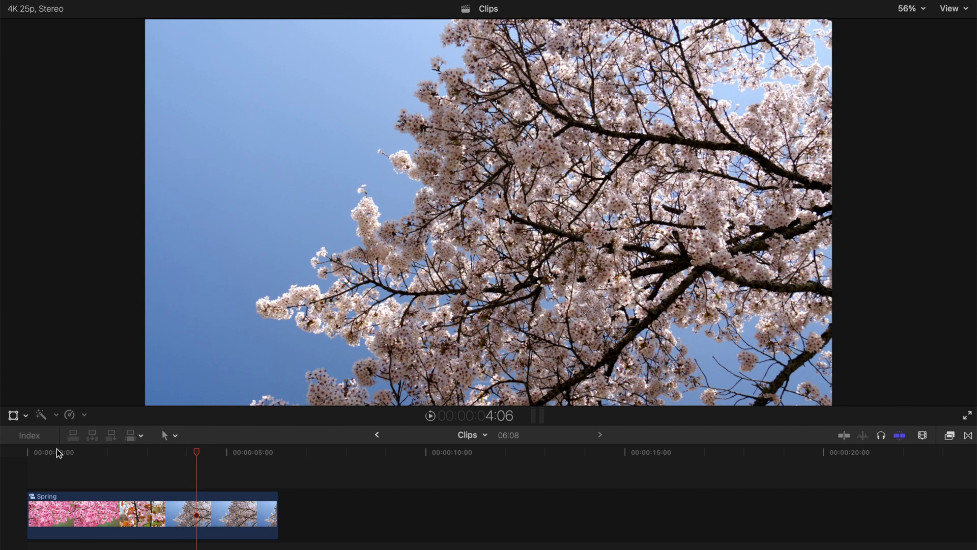
- Return the playhead to the timeline start and bring up Basic Title's options in the Titles browser
left_click_drag(41, 456, 2, 456)
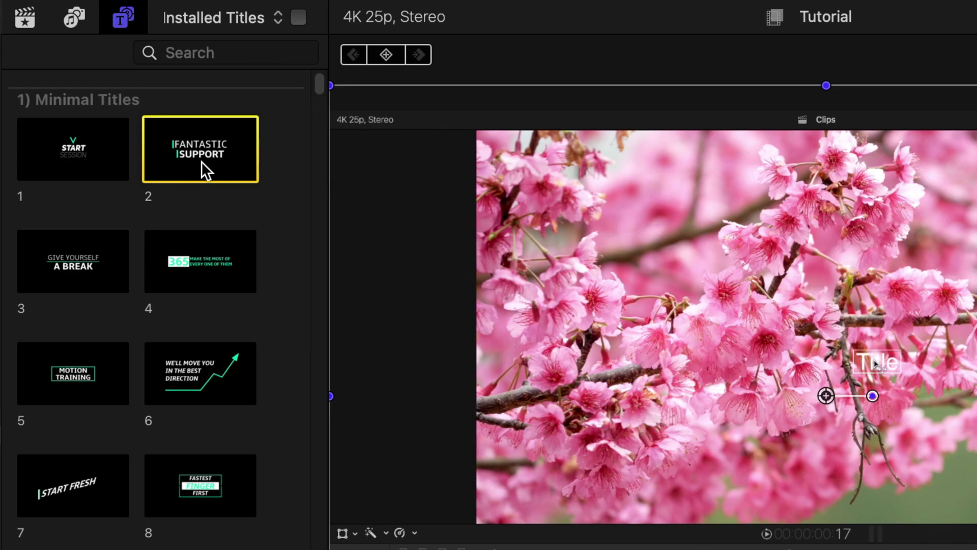
right_click(202, 162)
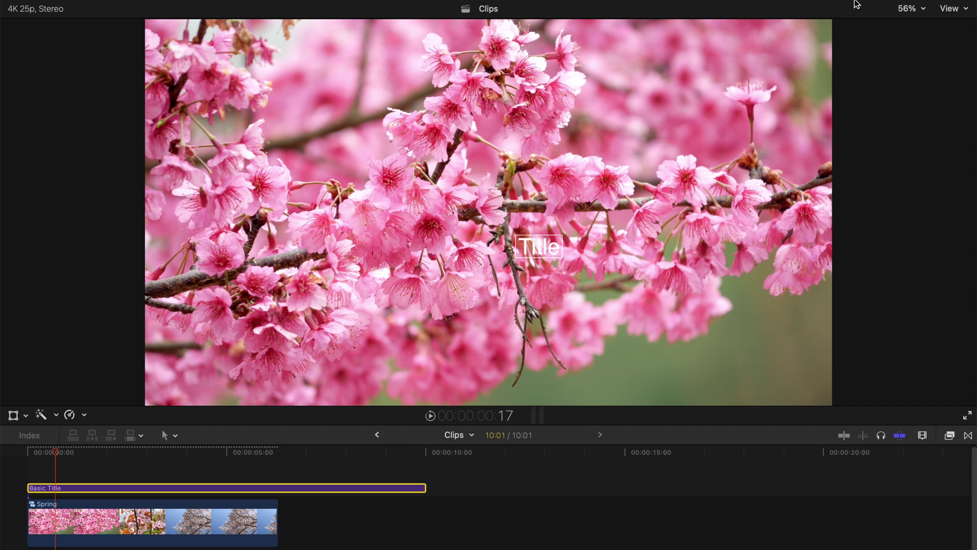
- Search Titles and Generators for 'basic' and place Basic Title over the Spring footage
key("ctrl+super+1")
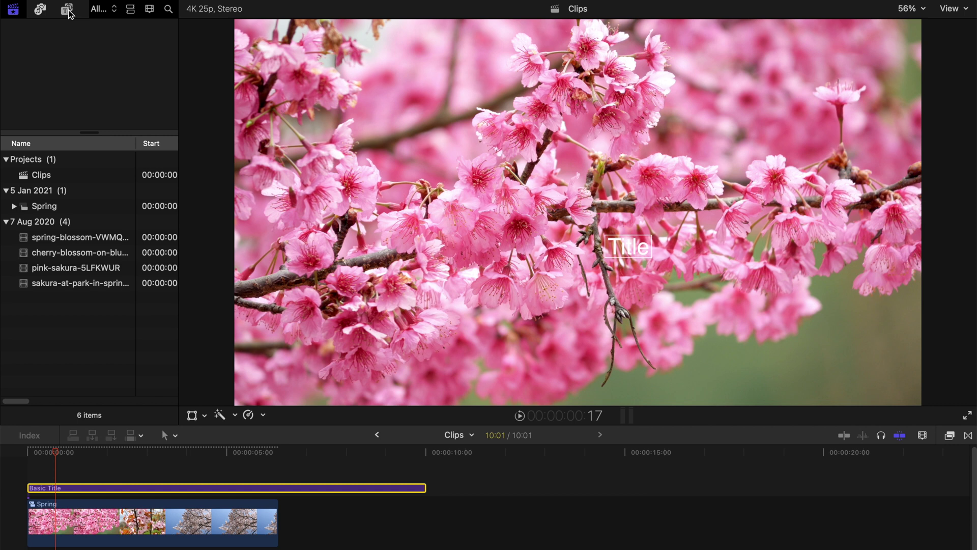
left_click(68, 10)
left_click(37, 30)
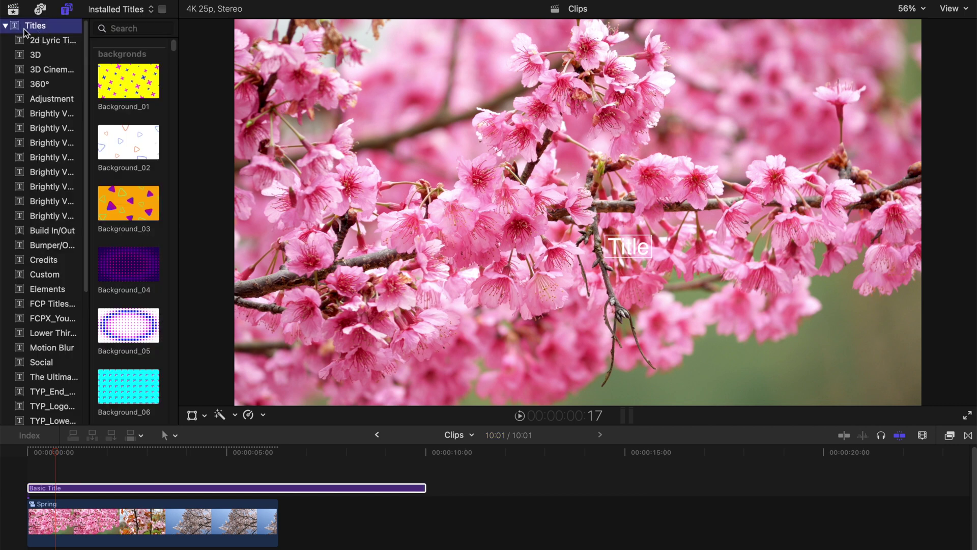
left_click(119, 30)
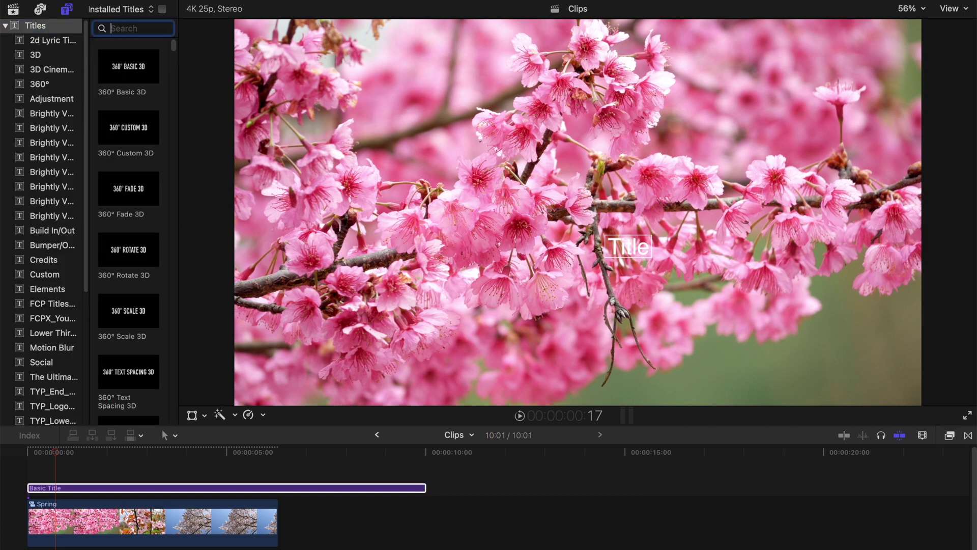
type("basic")
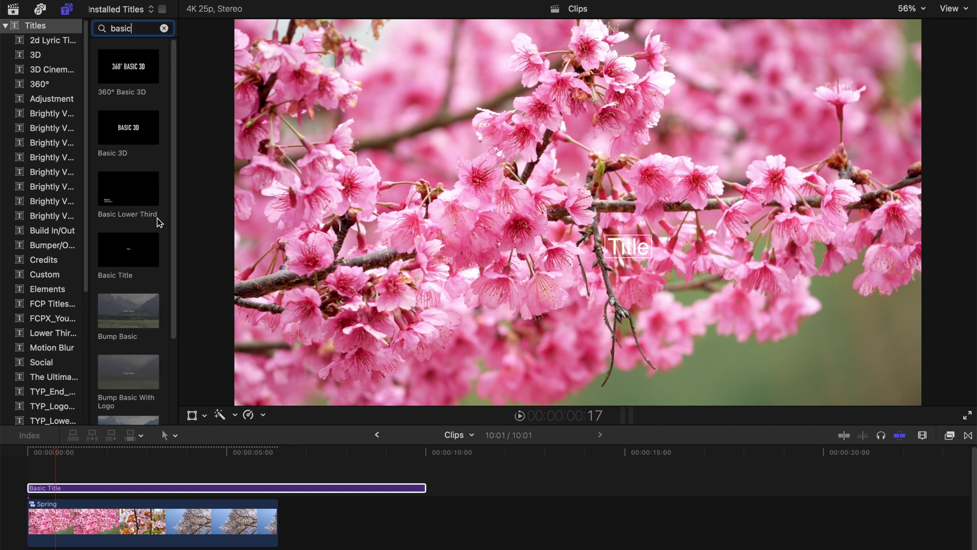
left_click(122, 253)
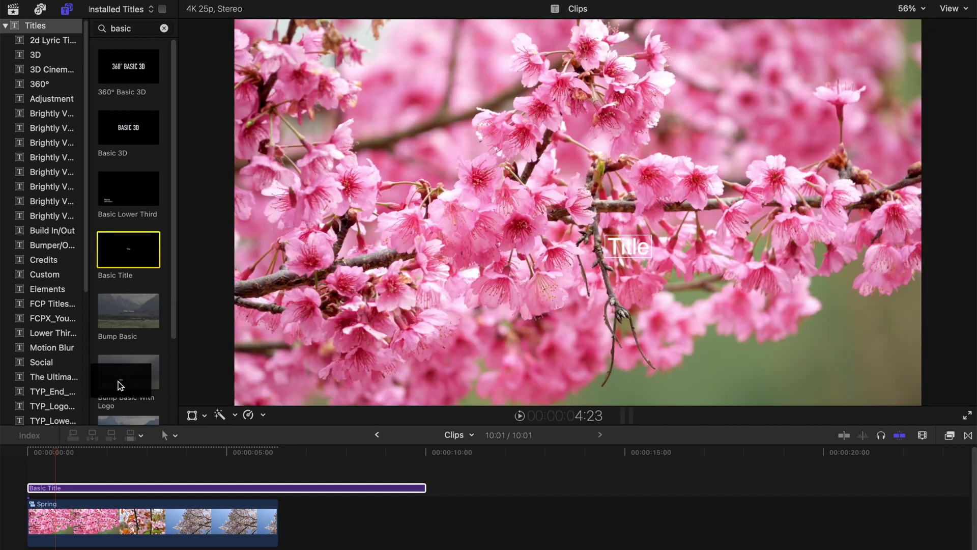
mouse_move(123, 253)
left_mouse_down()
mouse_move(79, 472)
mouse_move(163, 454)
left_mouse_up()
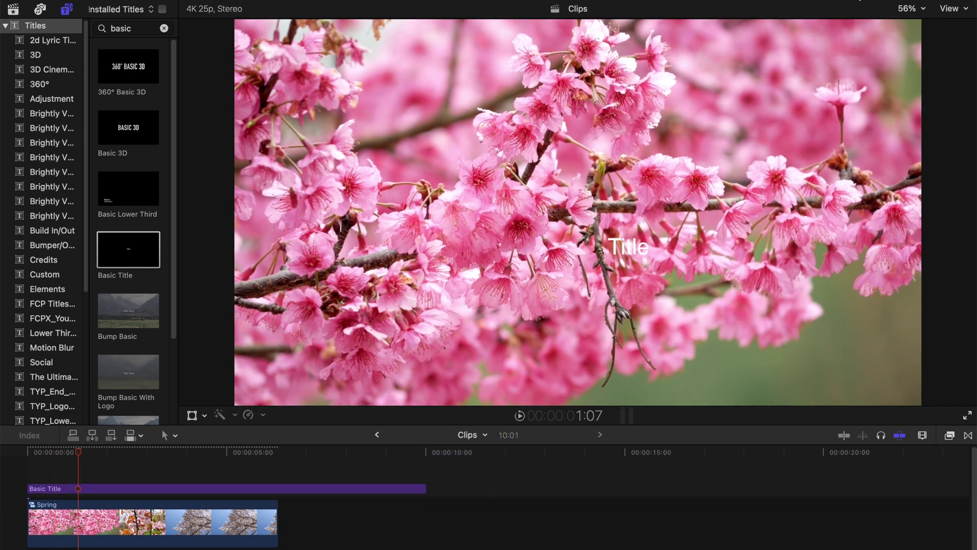
- Hide the browser and trim the title to end with the Spring clip
key("ctrl+super+1")
left_click(261, 488)
left_click(522, 252)
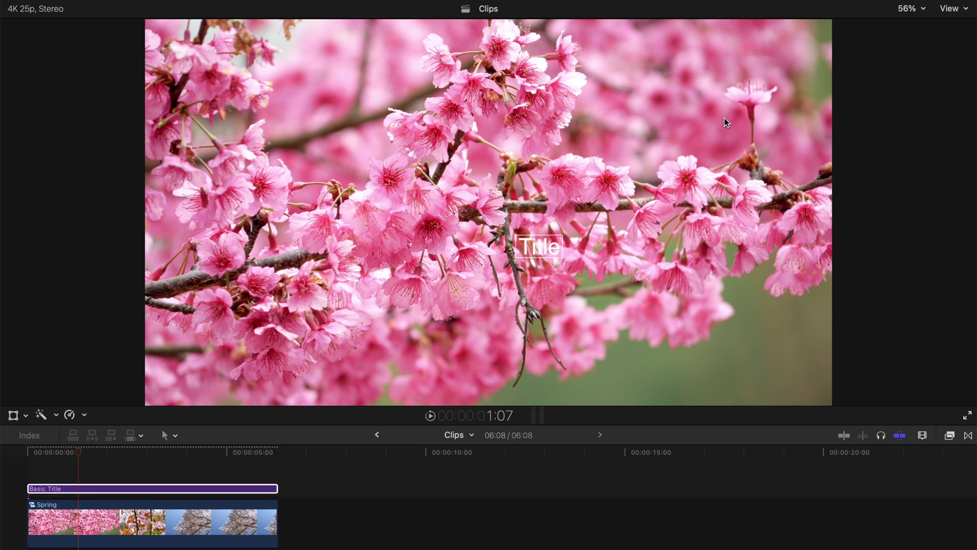
- Set the title font to Gloss And Bloom at a much larger size
key("super+4")
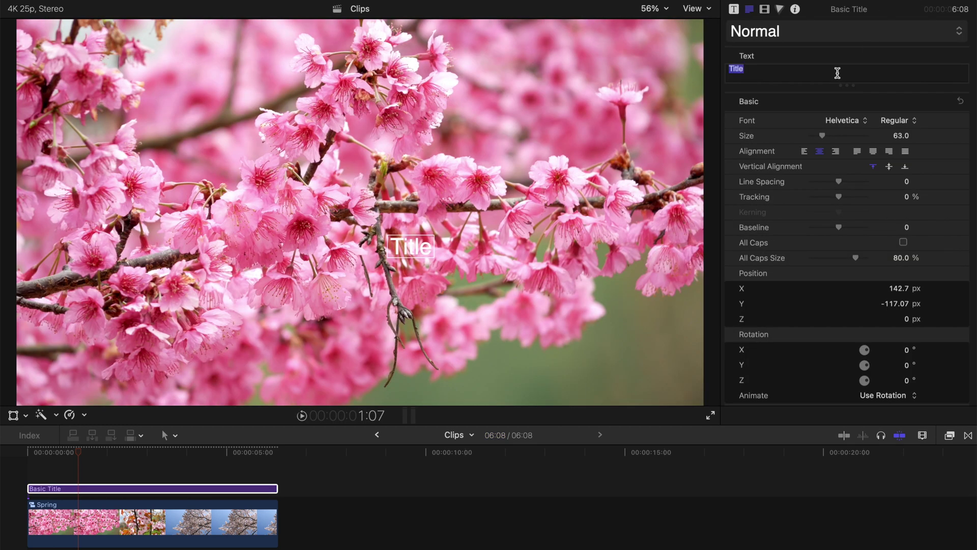
type("Spr")
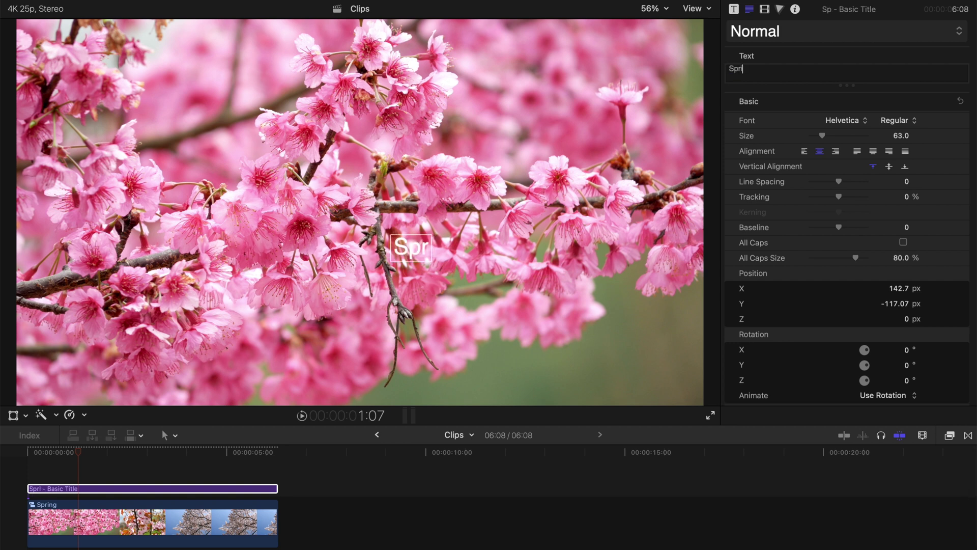
type("ing")
left_click(865, 124)
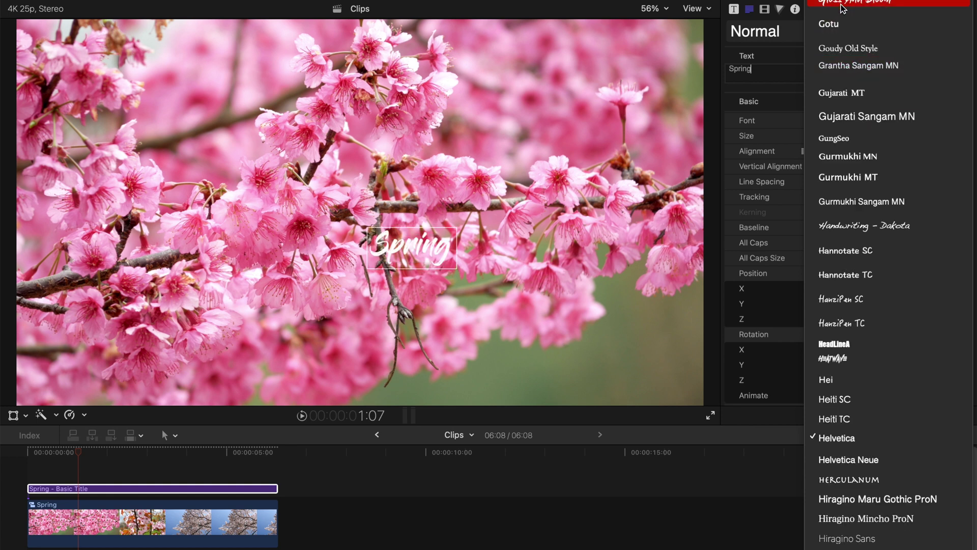
left_click(844, 8)
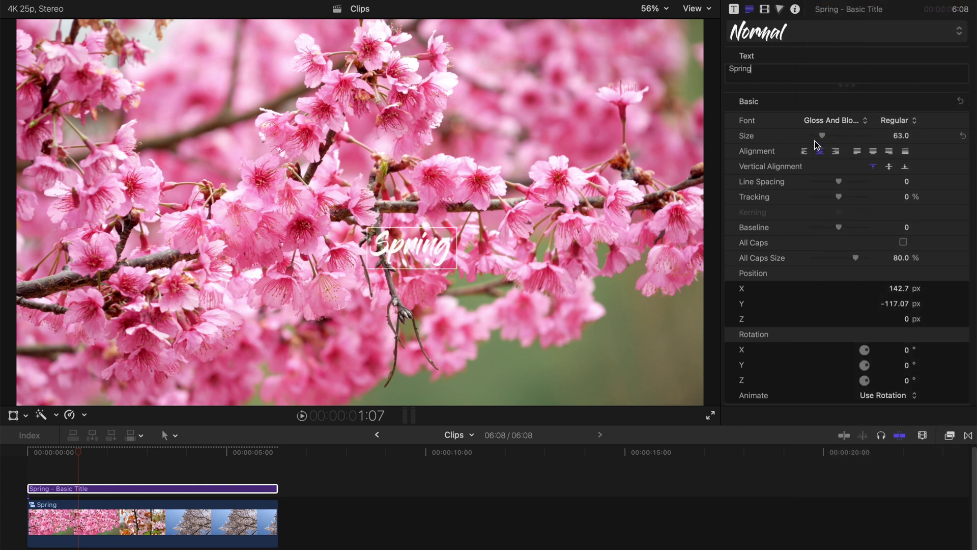
left_click_drag(822, 137, 864, 136)
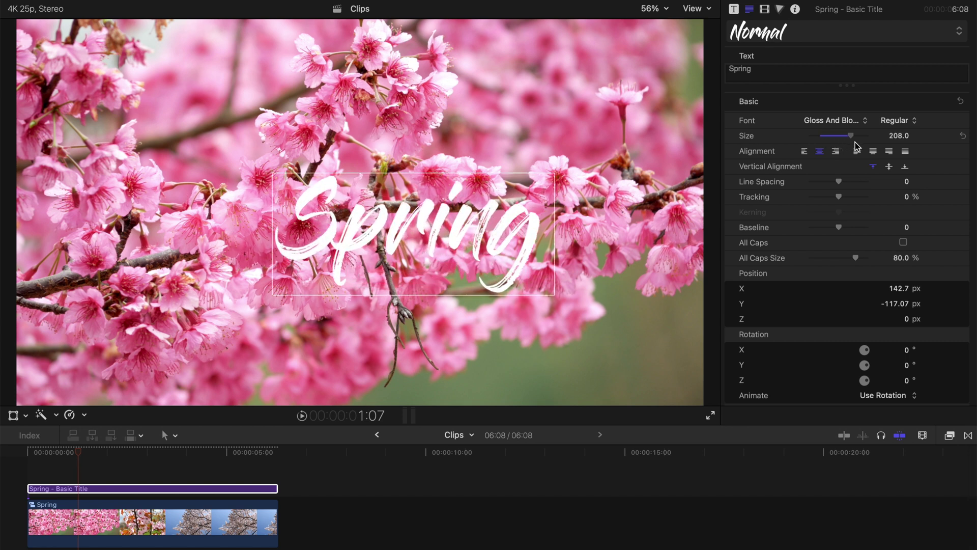
scroll(802, 220, "down", 3)
scroll(786, 335, "down", 3)
- Add a black outline of width 3 and move the title to horizontal centre
left_click(733, 283)
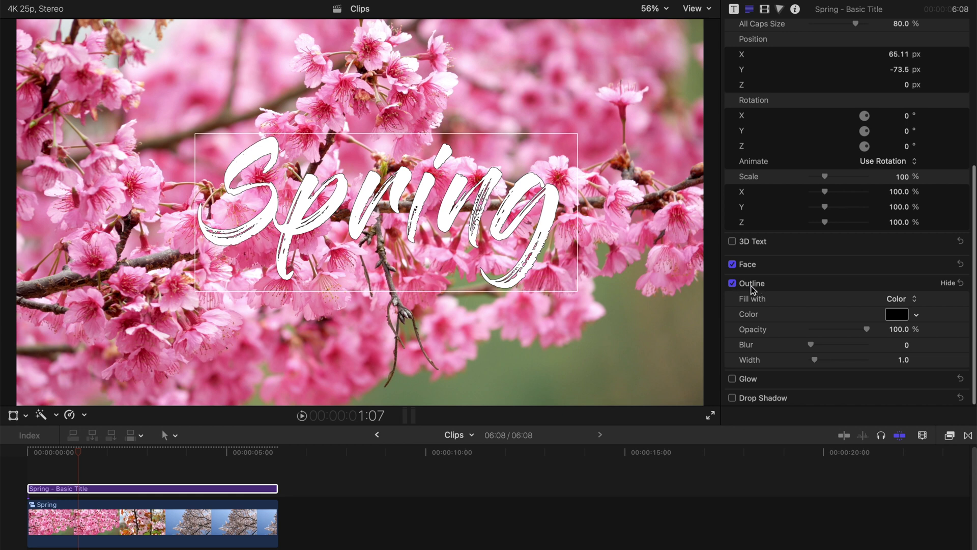
left_click_drag(816, 361, 823, 361)
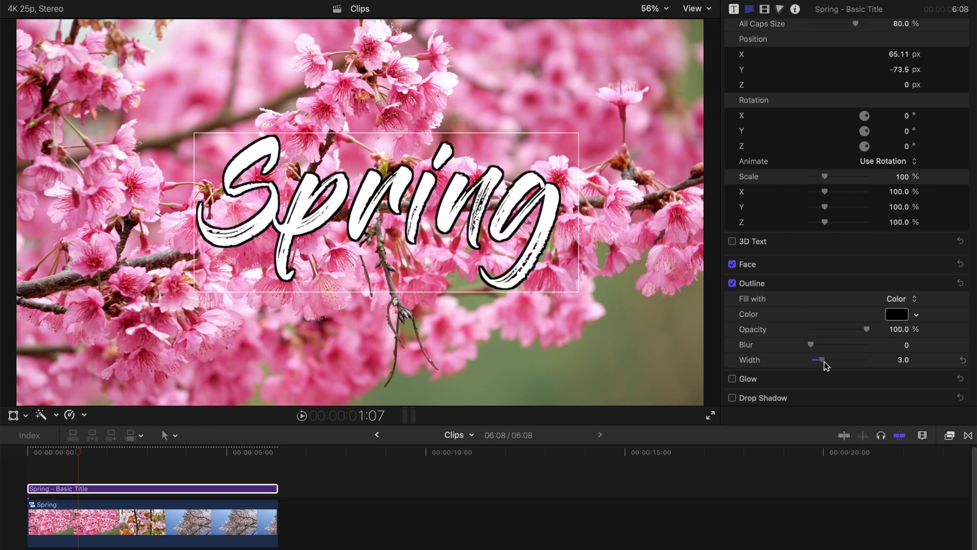
left_click_drag(406, 231, 390, 209)
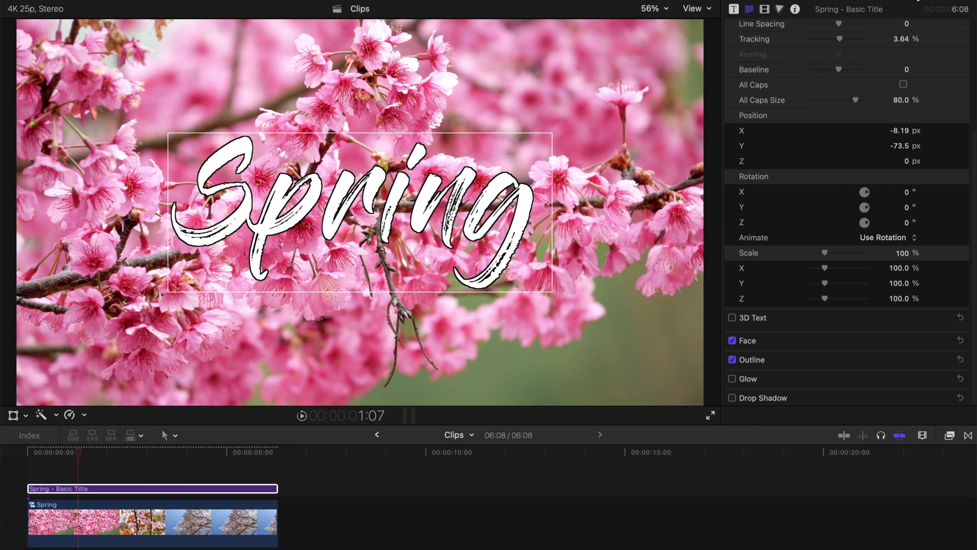
- Close the Inspector and preview the Spring title from the start to about five seconds
key("super+4")
left_click(33, 451)
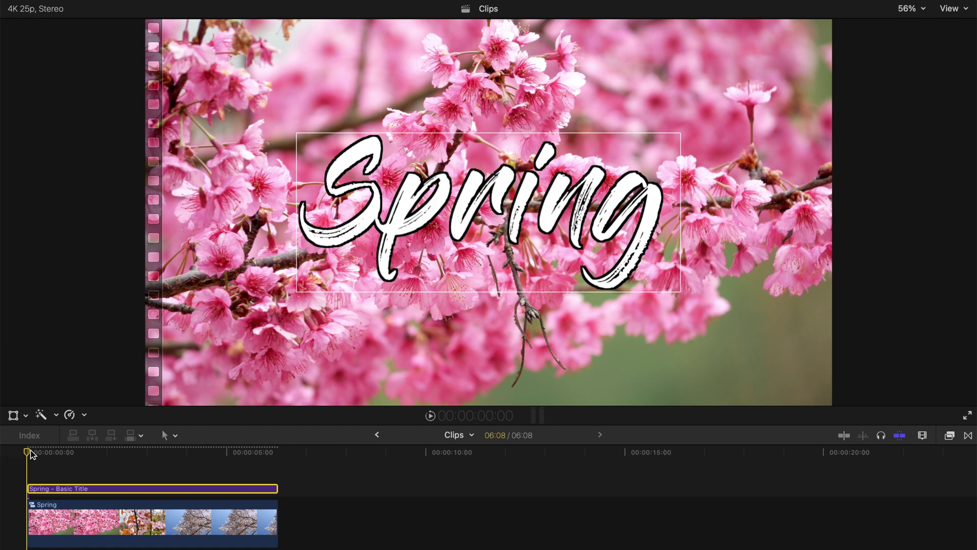
key("space")
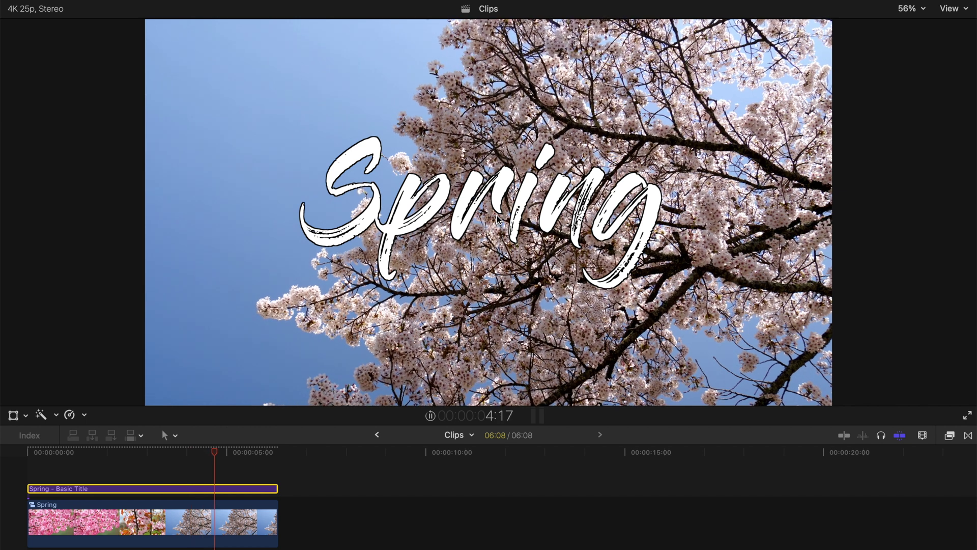
key("space")
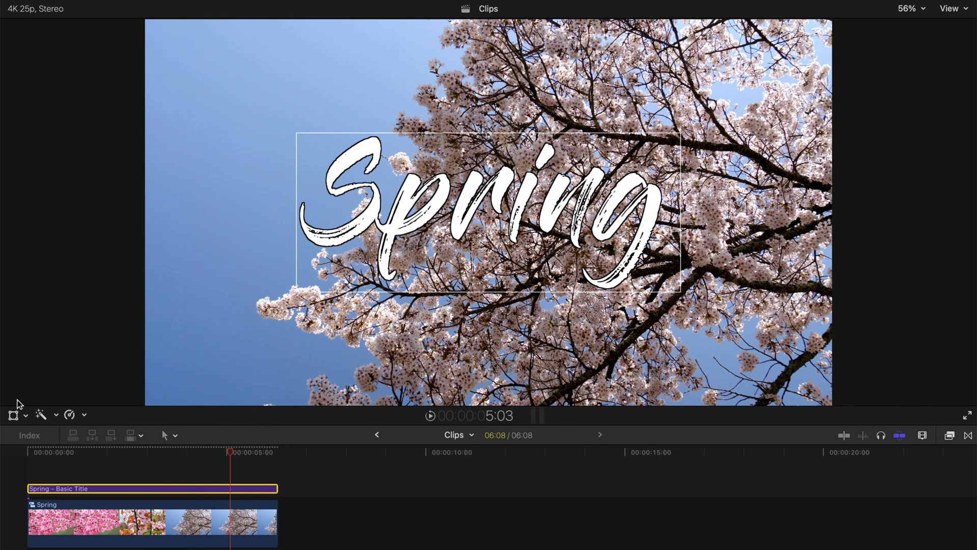
- Switch the viewer to Ken Burns crop mode, nudge the end framing, and swap start and end
left_click(25, 417)
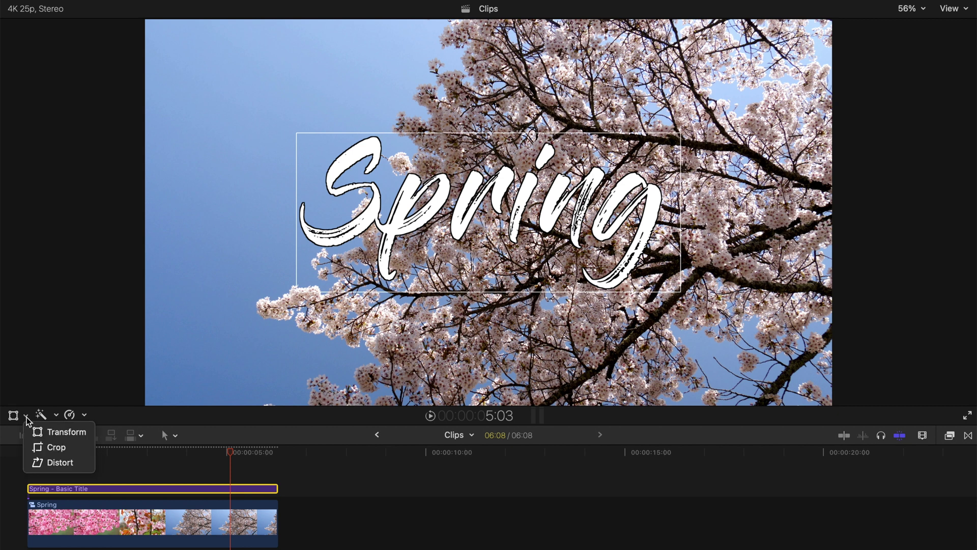
left_click(59, 452)
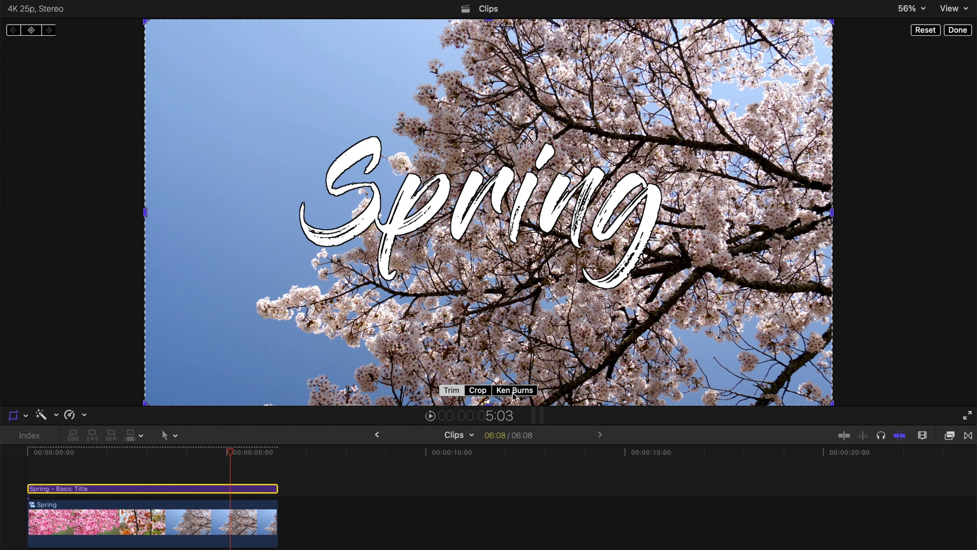
left_click(514, 391)
left_click_drag(477, 328, 495, 330)
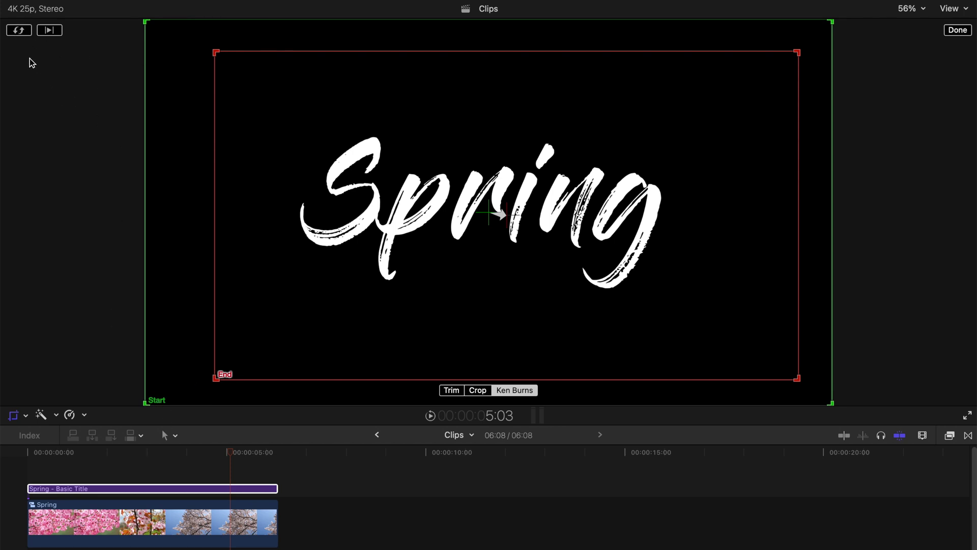
left_click(19, 31)
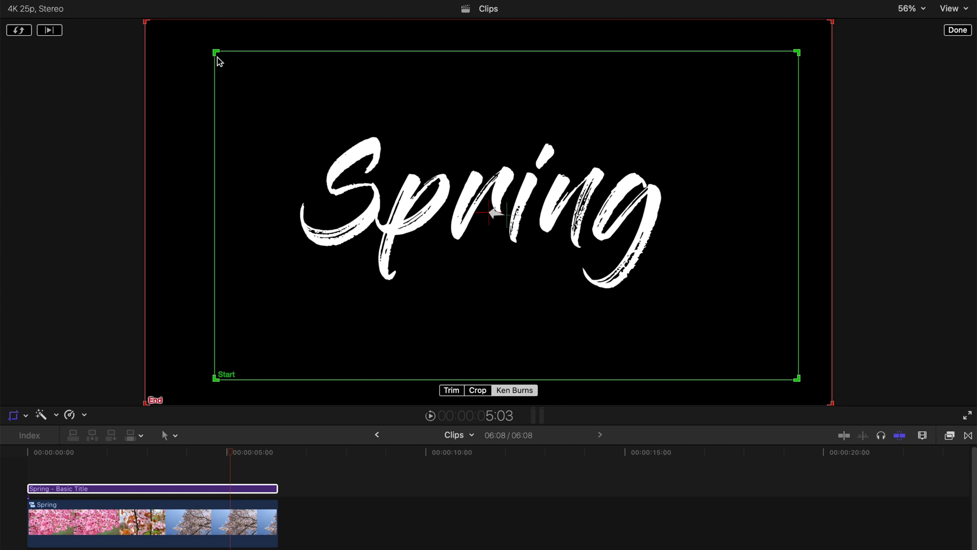
left_click_drag(216, 57, 220, 65)
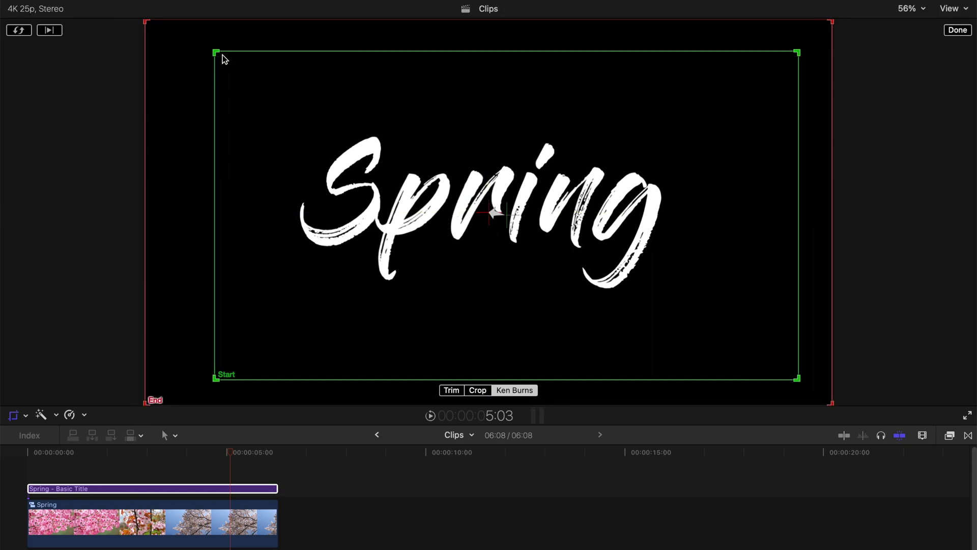
- Expand the start framing to the full frame and slide the end framing fully left
left_click_drag(217, 55, 144, 22)
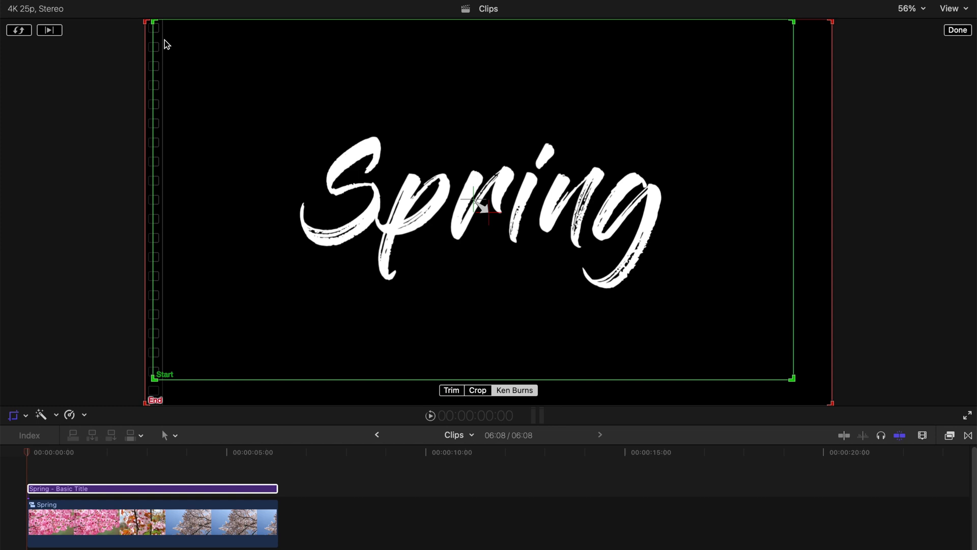
left_click_drag(183, 64, 175, 67)
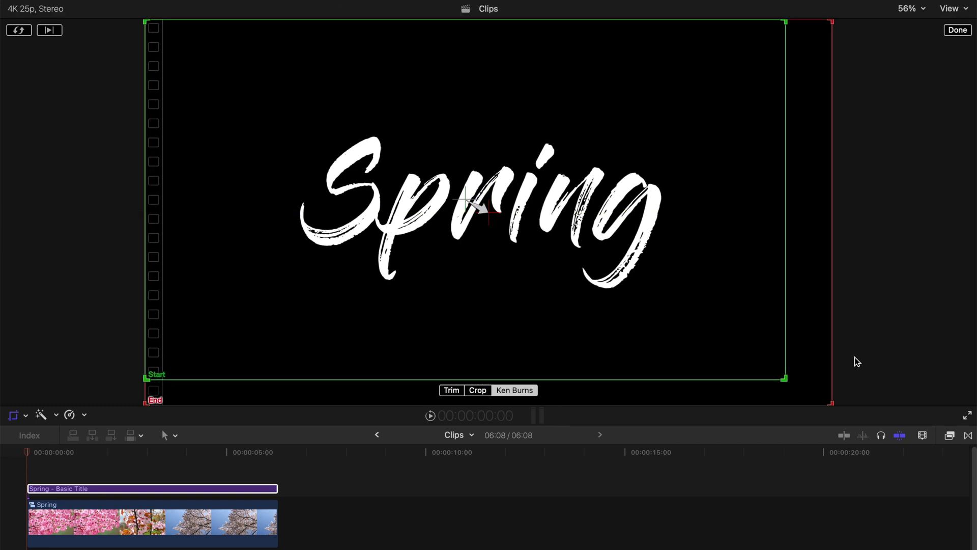
left_click_drag(785, 378, 838, 406)
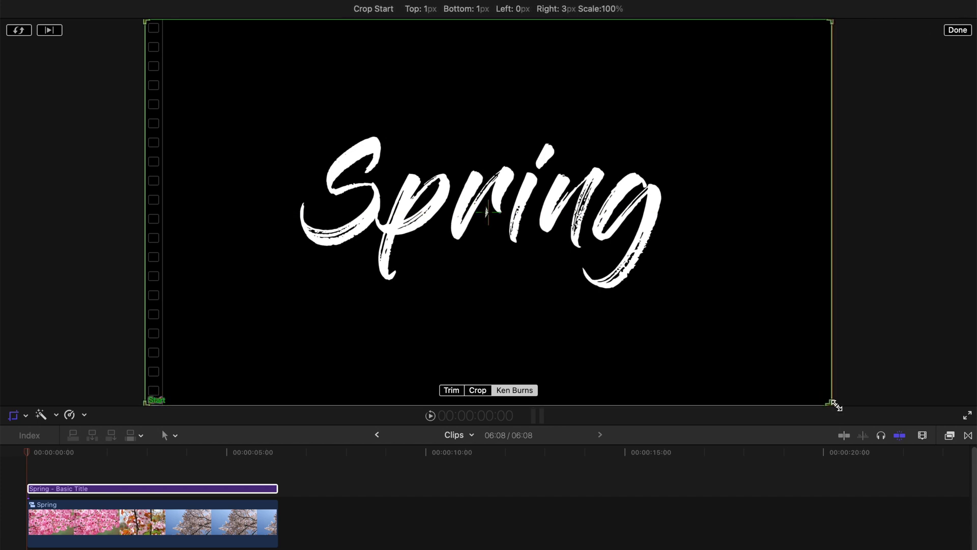
left_click(451, 237)
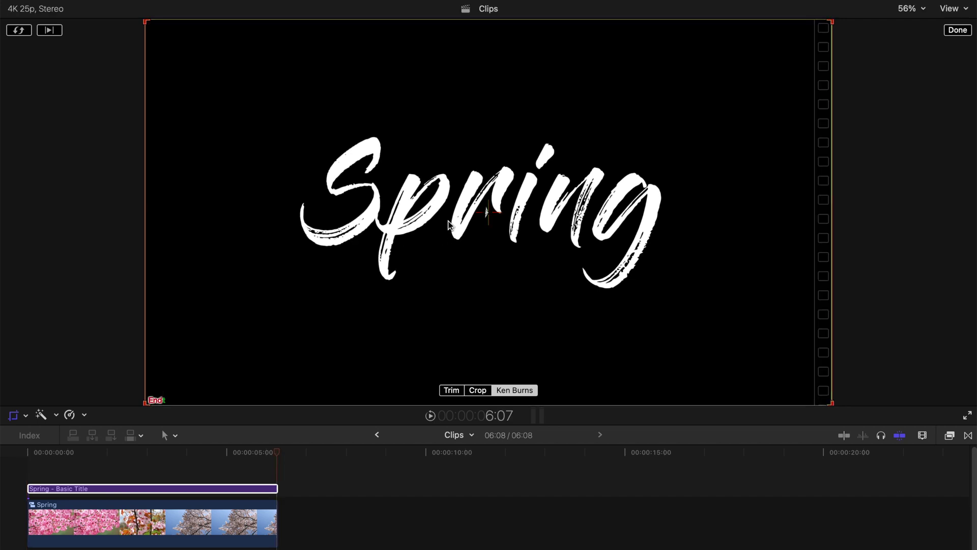
mouse_move(449, 224)
left_mouse_down()
mouse_move(277, 238)
mouse_move(190, 216)
mouse_move(113, 226)
mouse_move(92, 207)
left_mouse_up()
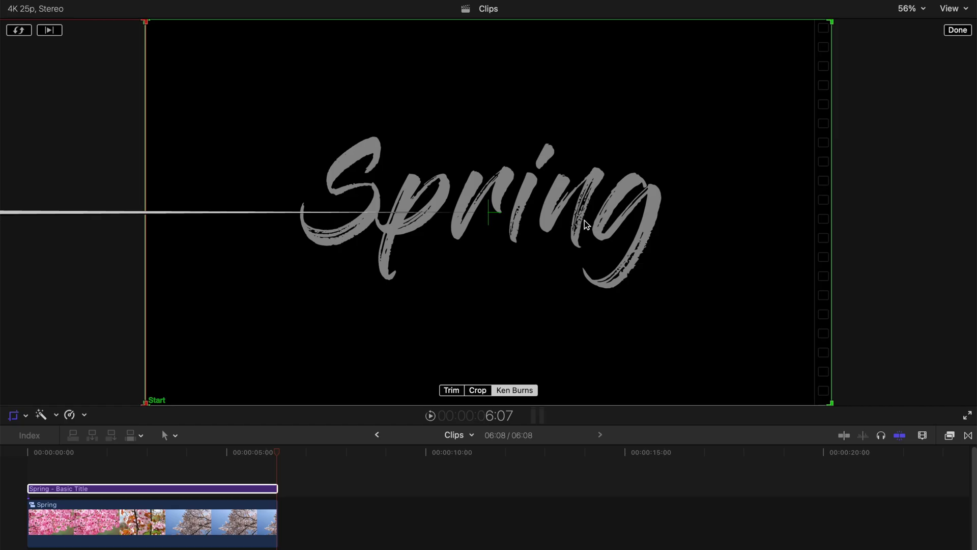
- From the clip start, push the start framing far off to the right
key("Home")
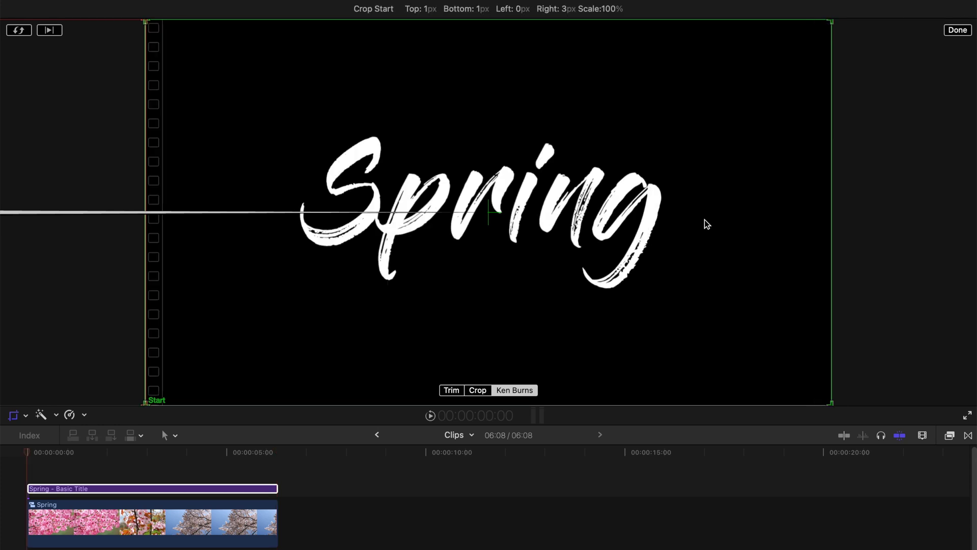
mouse_move(350, 201)
left_mouse_down()
mouse_move(848, 210)
mouse_move(912, 197)
left_mouse_up()
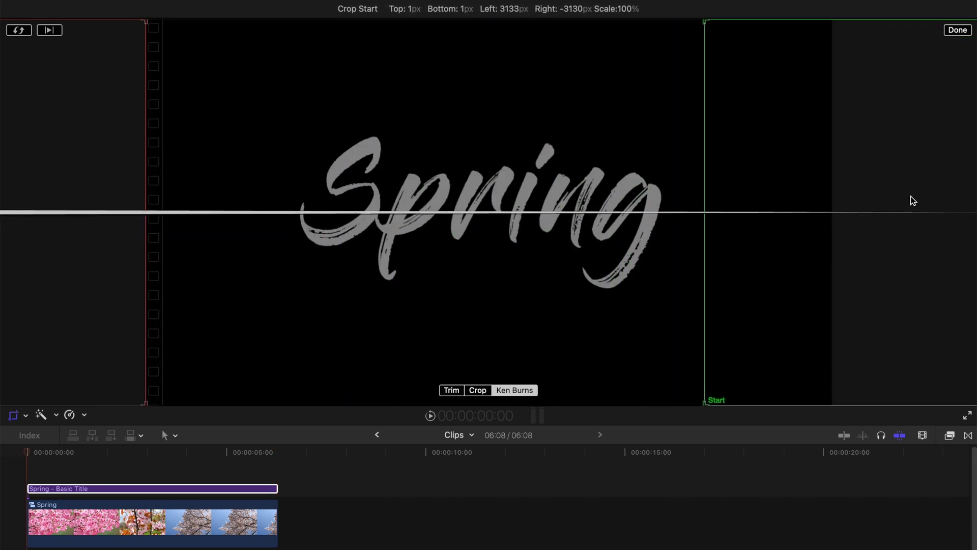
left_click_drag(725, 176, 836, 179)
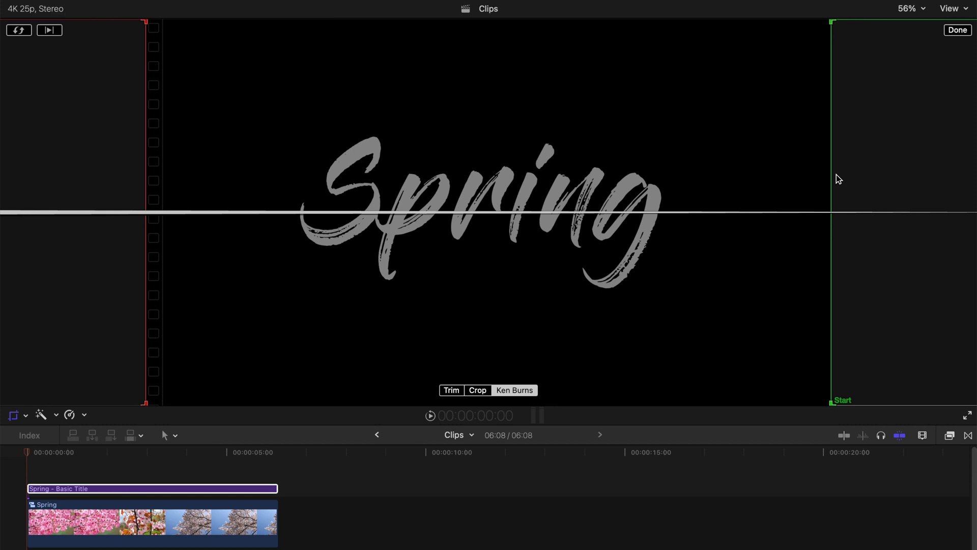
- Confirm the Ken Burns move, play the title's slide, then select the Spring title clip
left_click(958, 30)
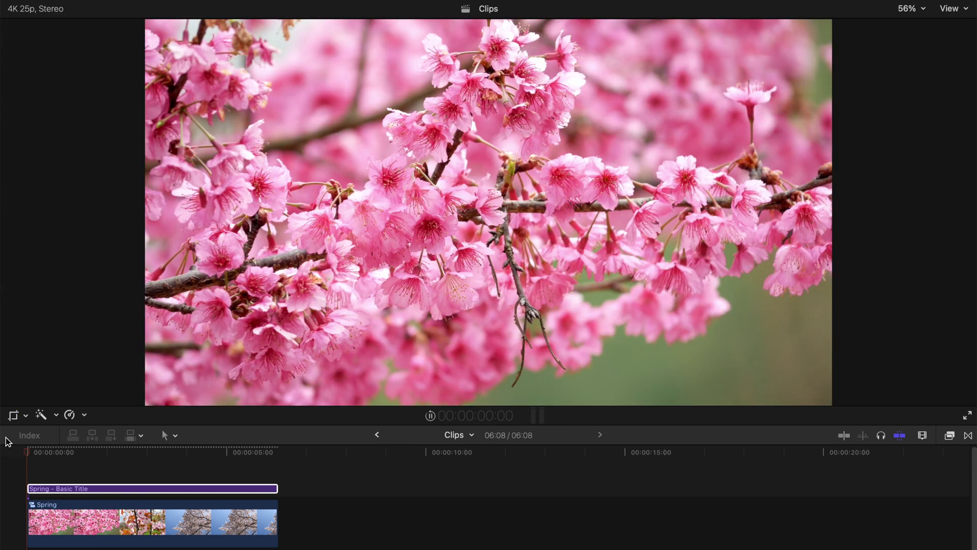
key("space")
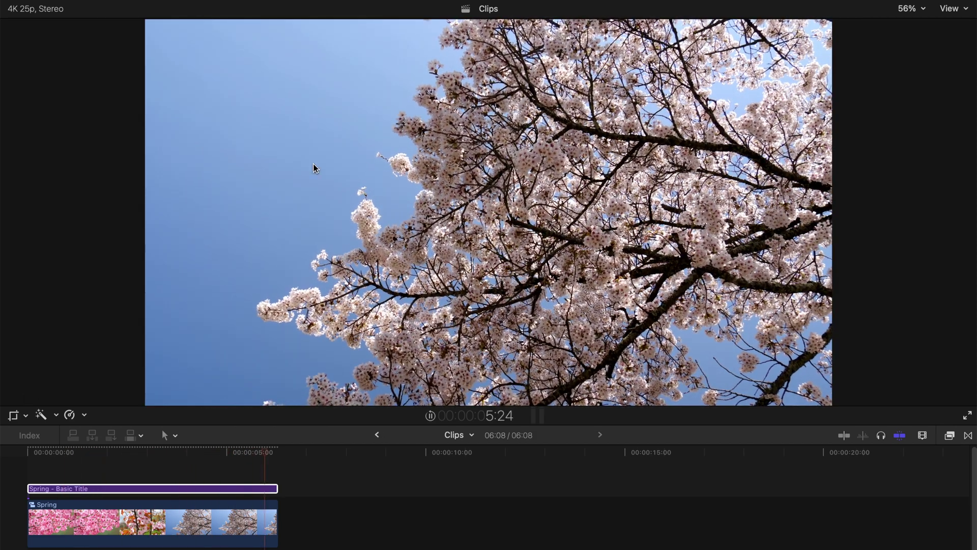
key("space")
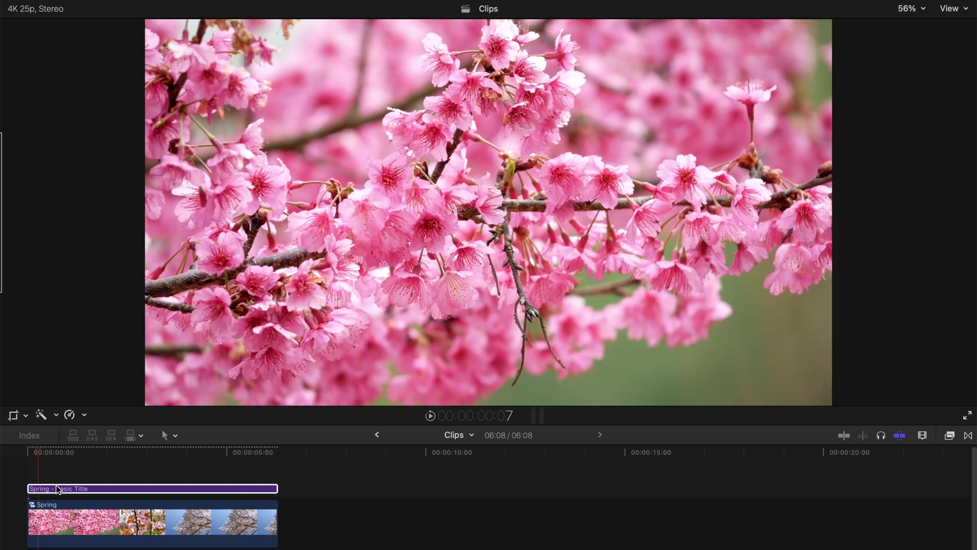
left_click(58, 490)
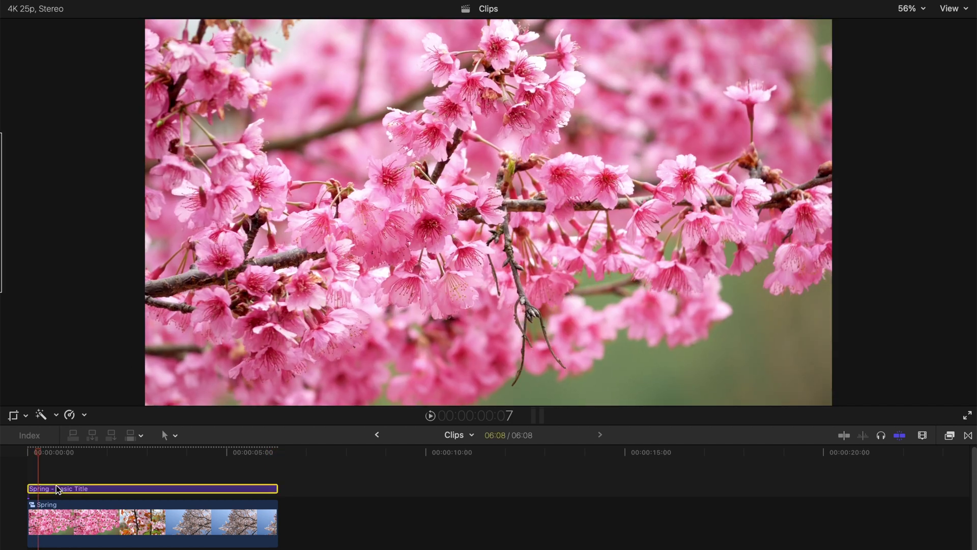
- Swap the Ken Burns start and end framings in Crop mode and replay the reversed slide
left_click(28, 421)
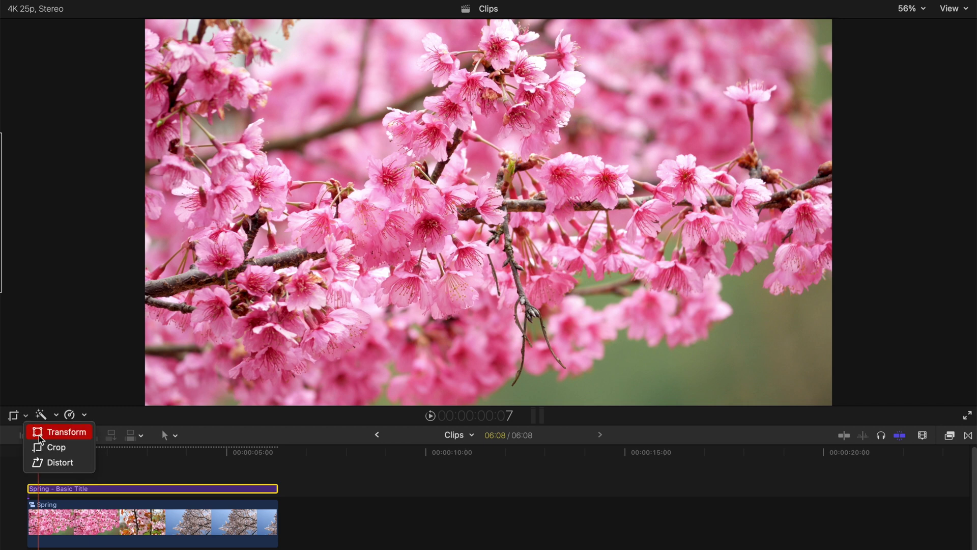
left_click(50, 444)
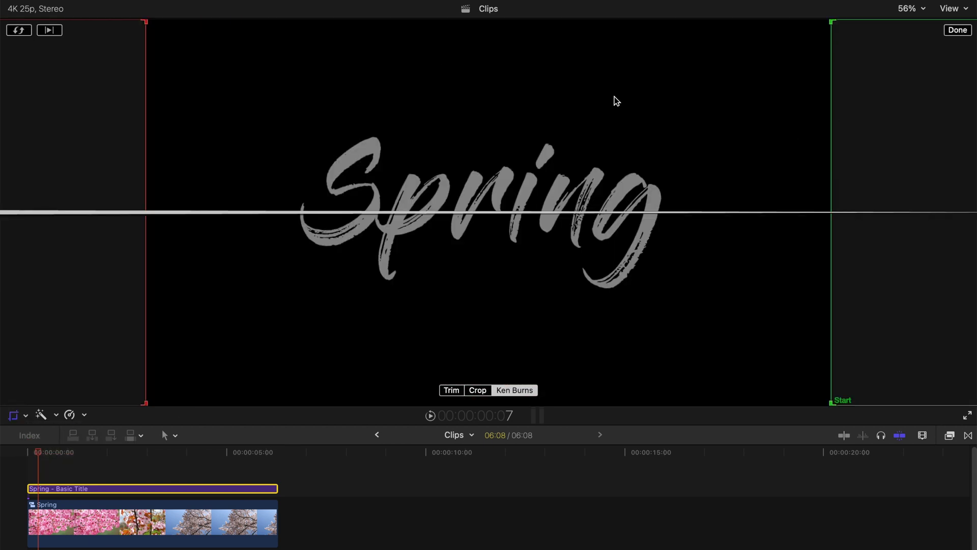
left_click(21, 30)
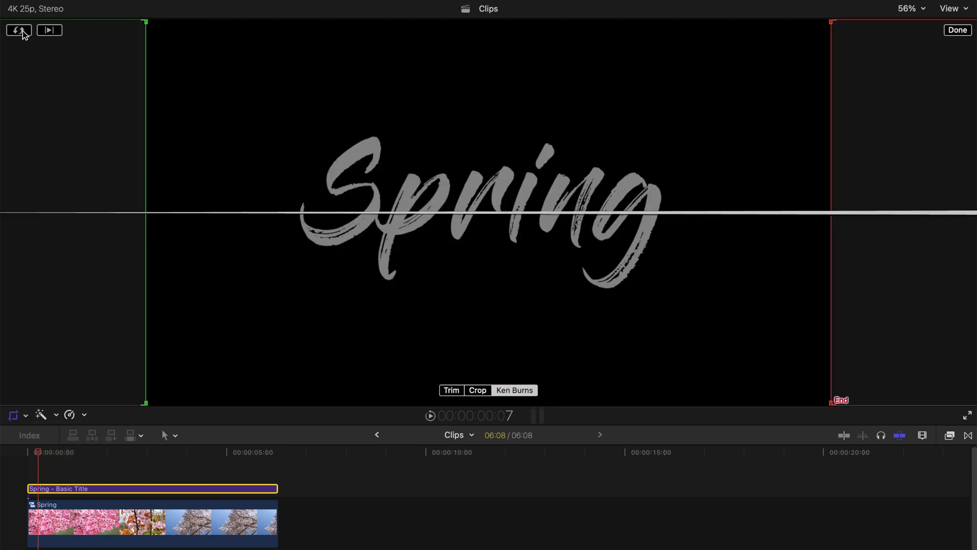
left_click(958, 29)
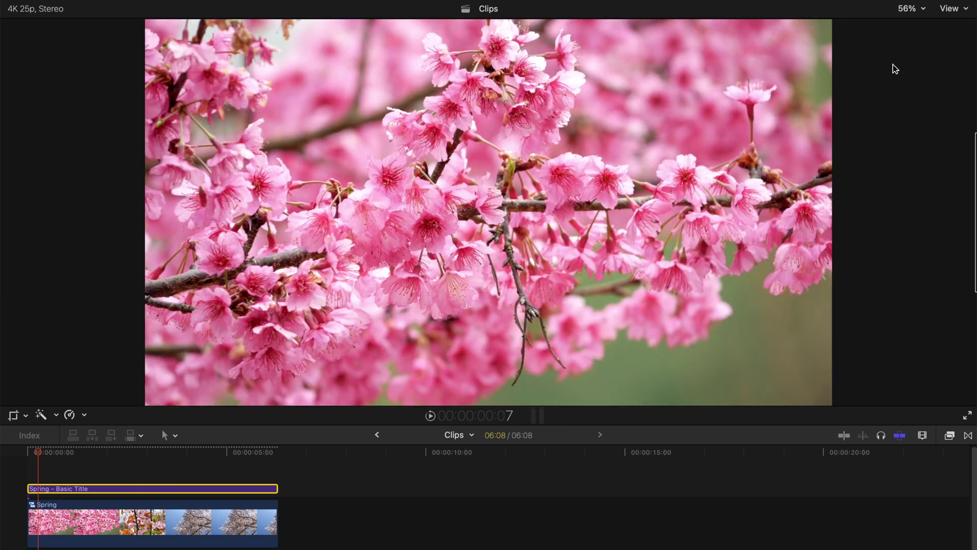
key("space")
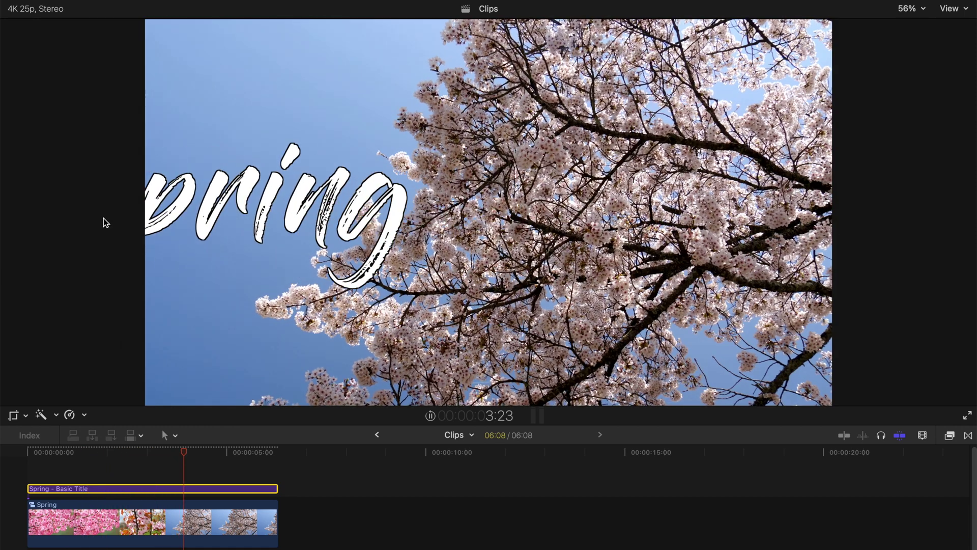
key("space")
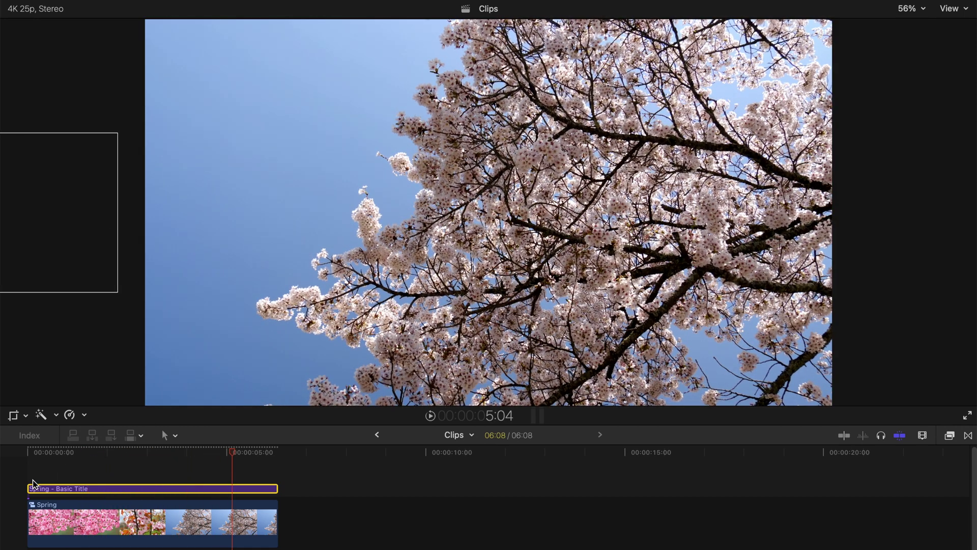
- Trim the title clip to start later and end earlier, then play to check timing
left_click(41, 453)
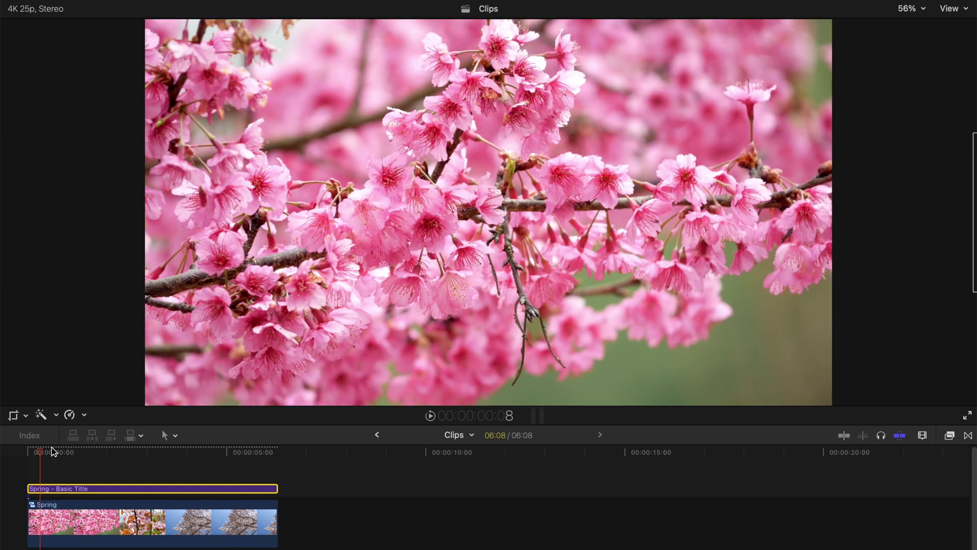
mouse_move(51, 451)
left_mouse_down()
mouse_move(78, 457)
mouse_move(62, 457)
left_mouse_up()
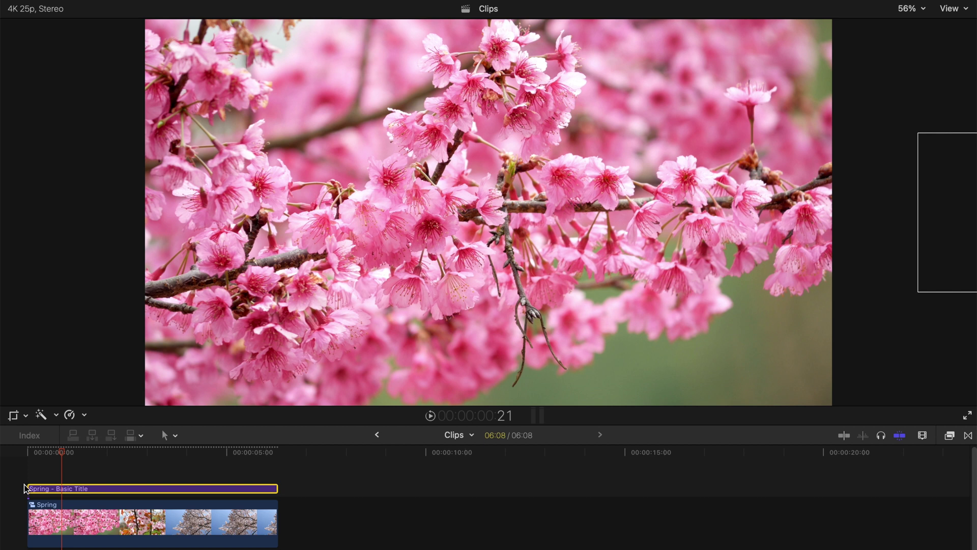
left_click_drag(25, 489, 82, 486)
left_click_drag(278, 488, 144, 488)
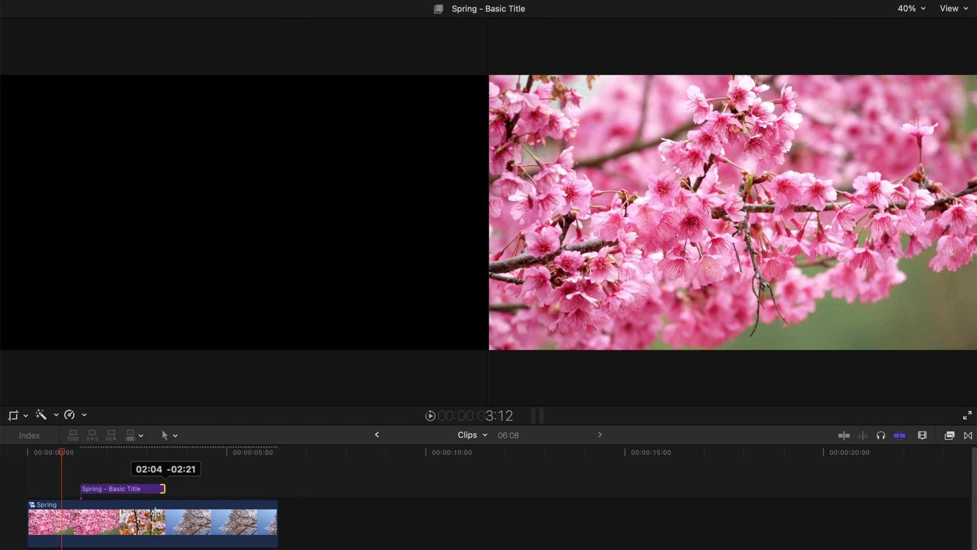
key("space")
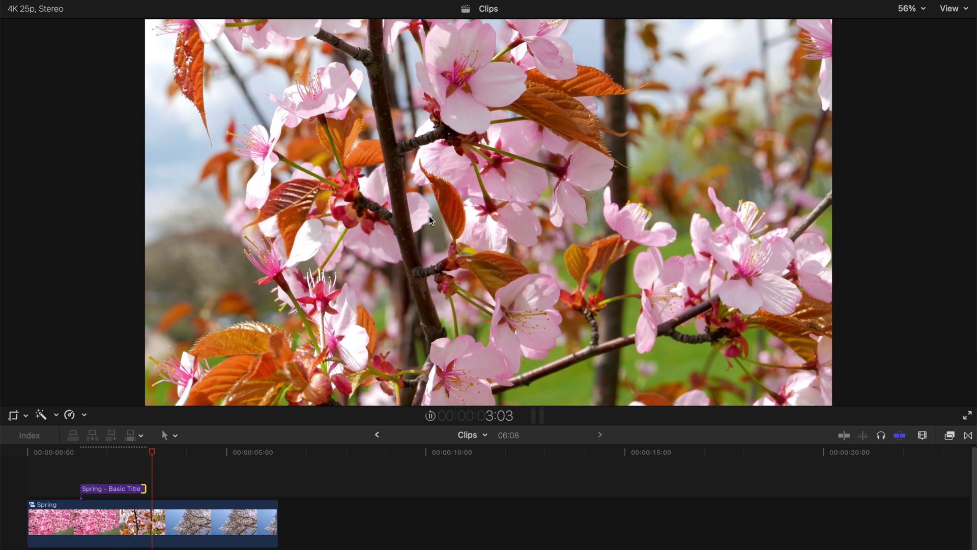
key("space")
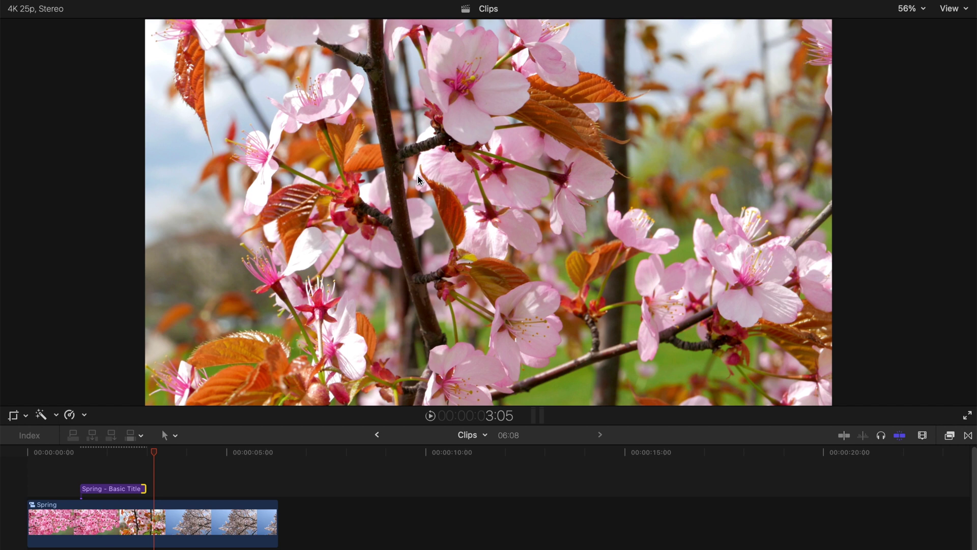
- Extend the title's end, replay it, and start it slightly earlier for a 04:19 length
left_click_drag(147, 495, 246, 484)
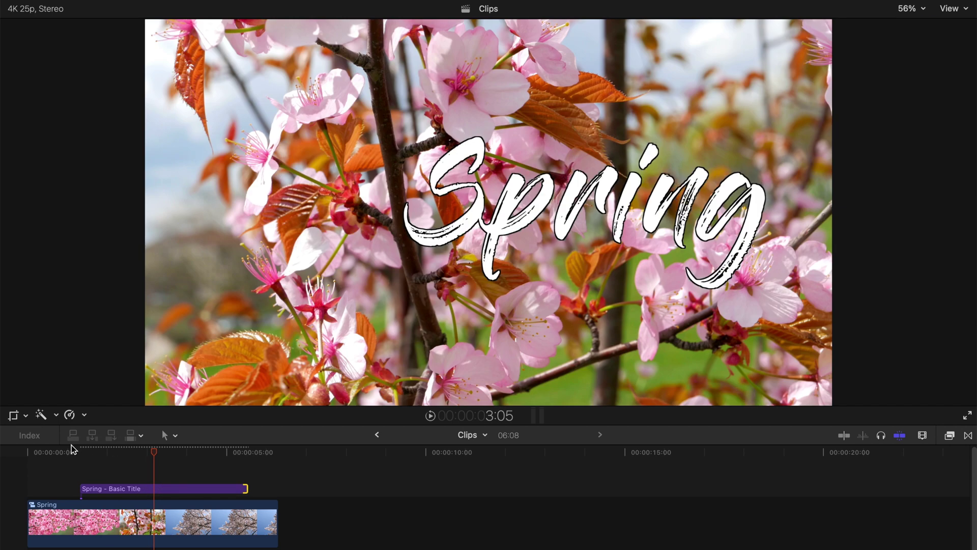
left_click(69, 446)
key("space")
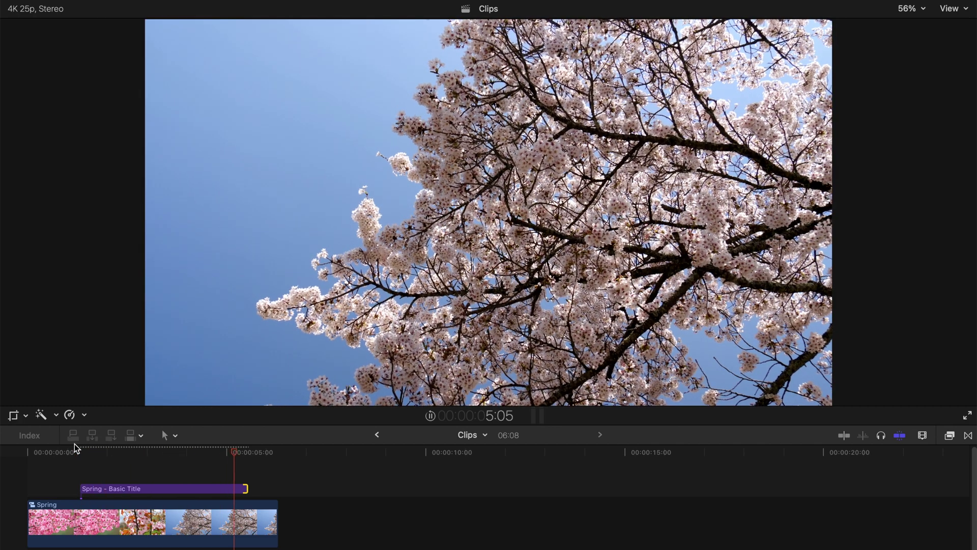
key("space")
left_click_drag(81, 487, 61, 487)
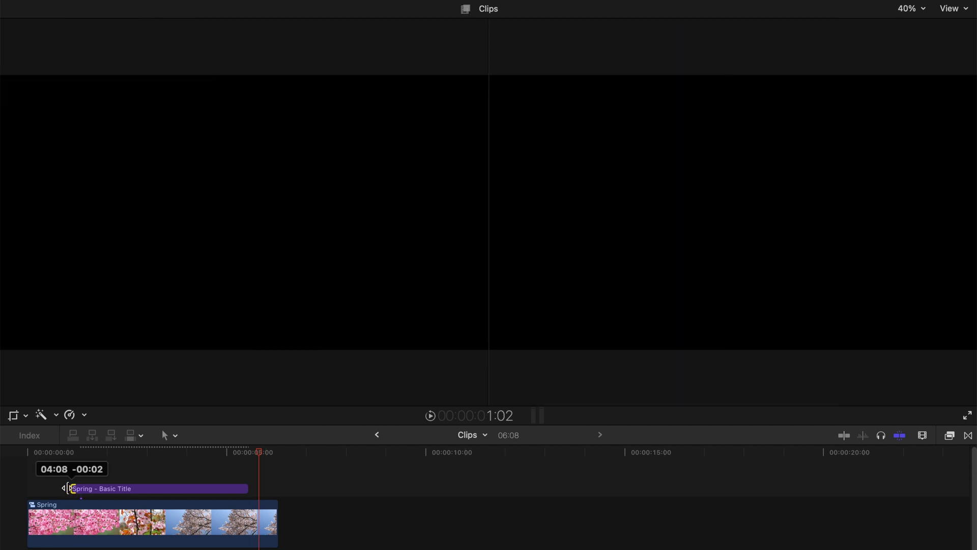
- Select the title in Crop mode, park the playhead mid-title, and show its Video properties
left_click(85, 489)
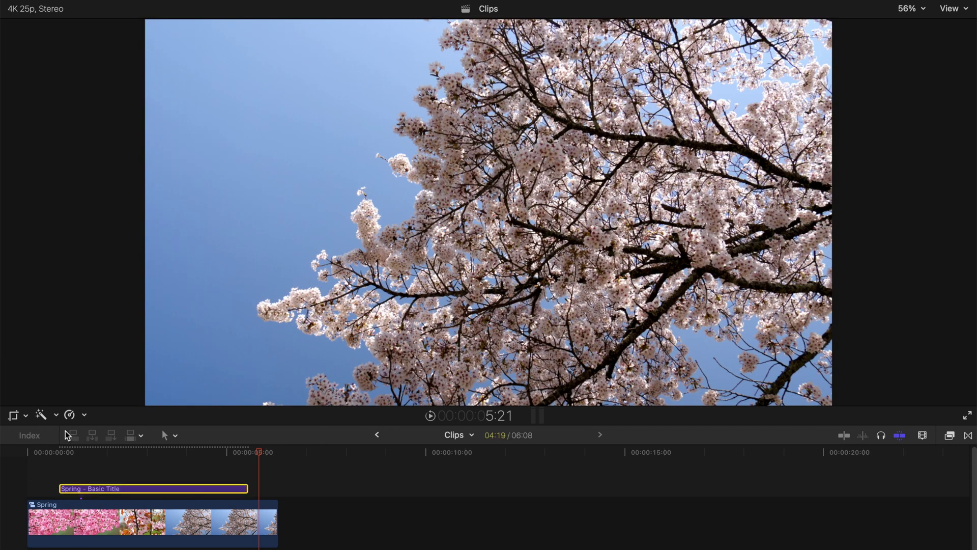
left_click(26, 416)
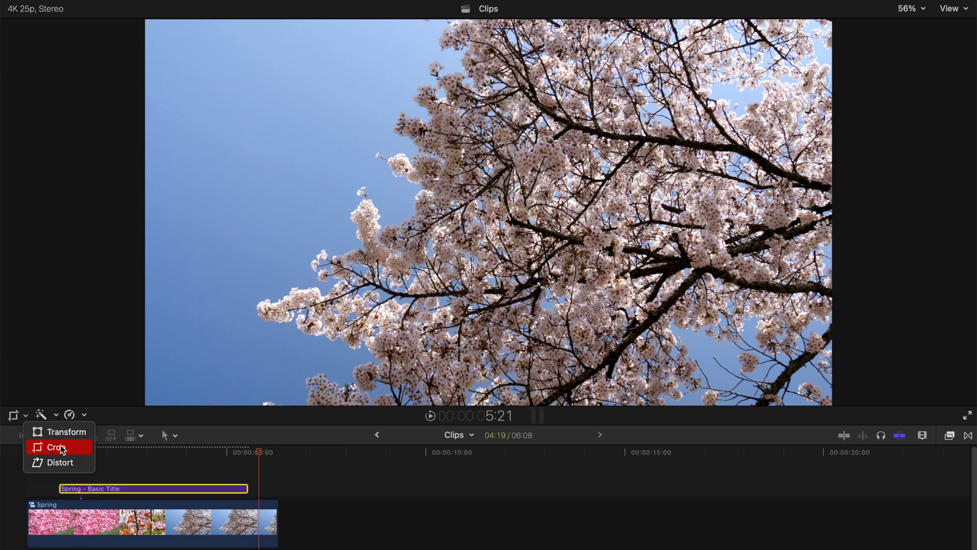
left_click(54, 446)
left_click(151, 452)
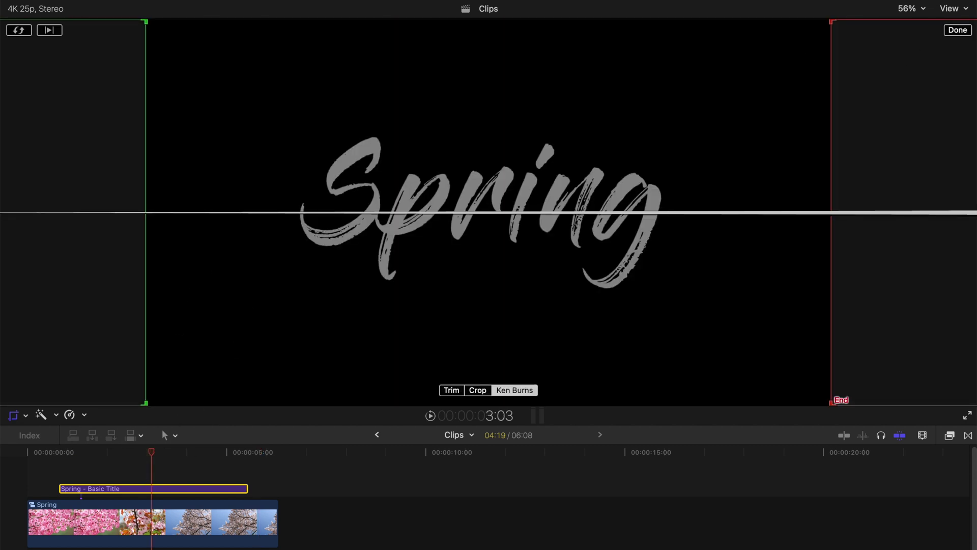
key("super+4")
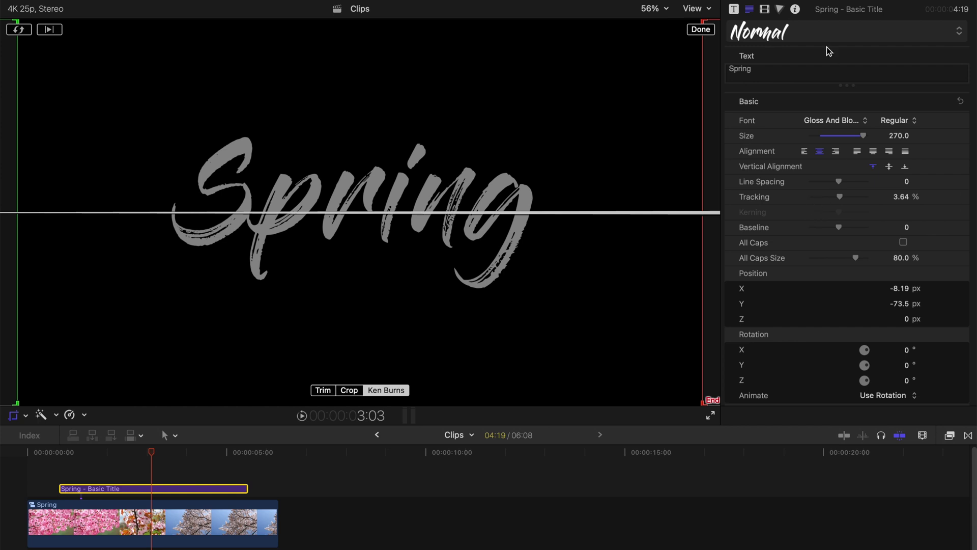
left_click(765, 8)
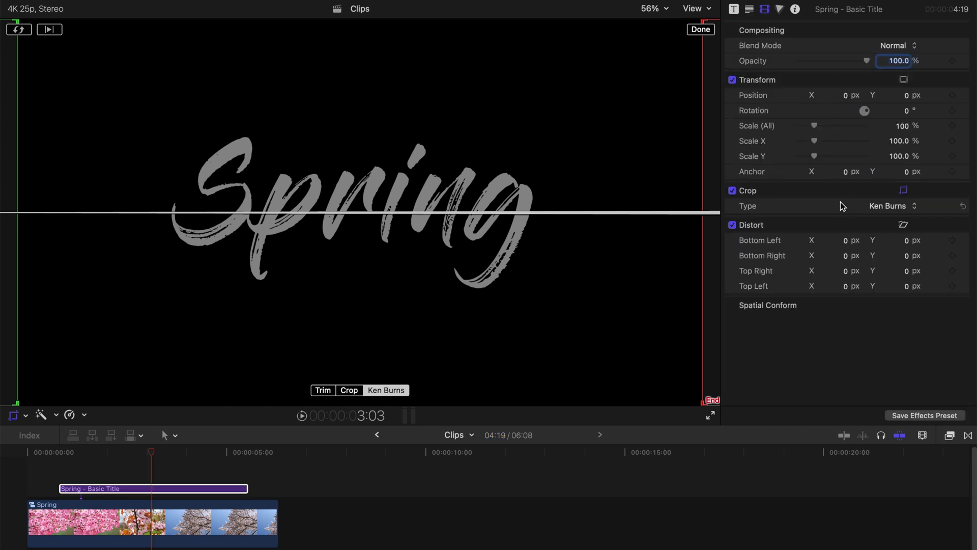
- Reset the Ken Burns crop, add mid-clip Position, Rotation and Scale keyframes, then move the playhead to 0:20
left_click(964, 206)
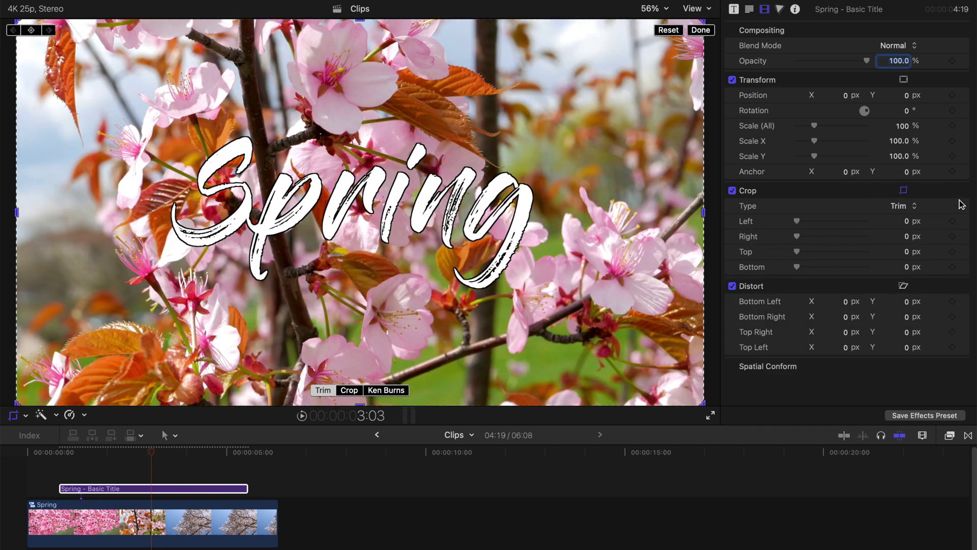
mouse_move(840, 191)
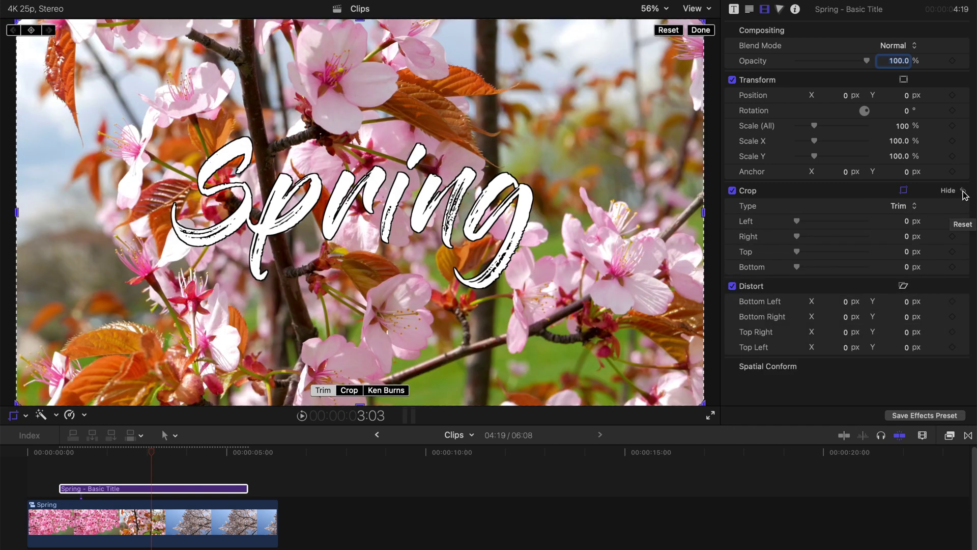
left_click(965, 192)
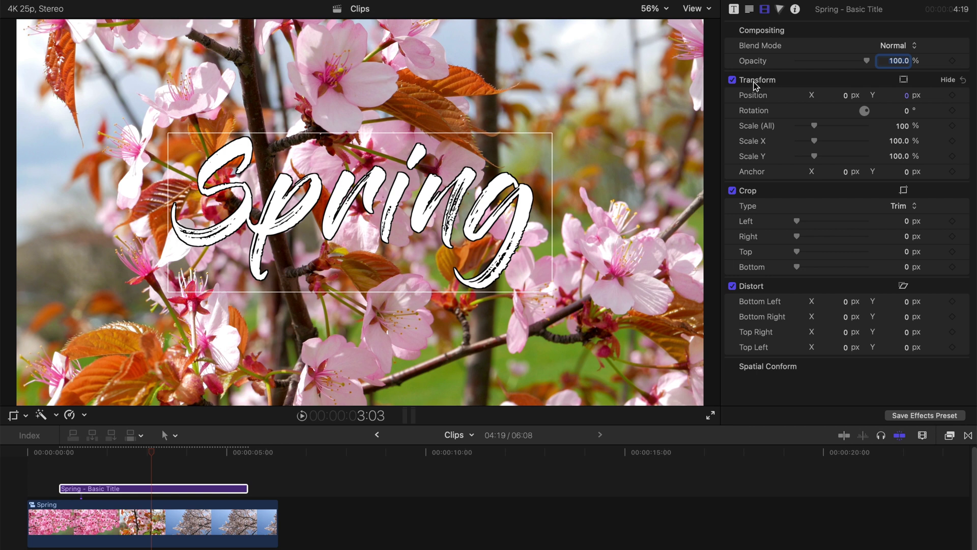
left_click(952, 95)
left_click(953, 110)
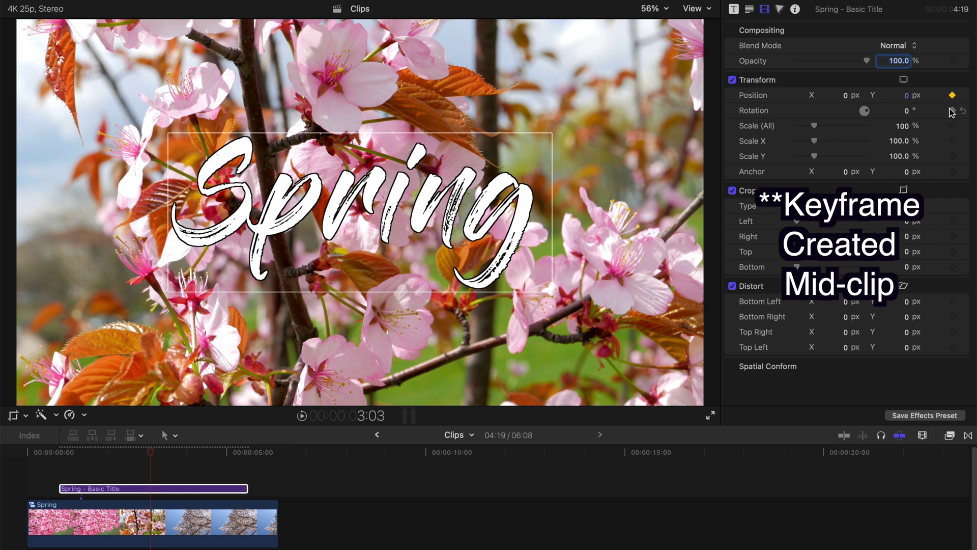
left_click(952, 125)
left_click(60, 456)
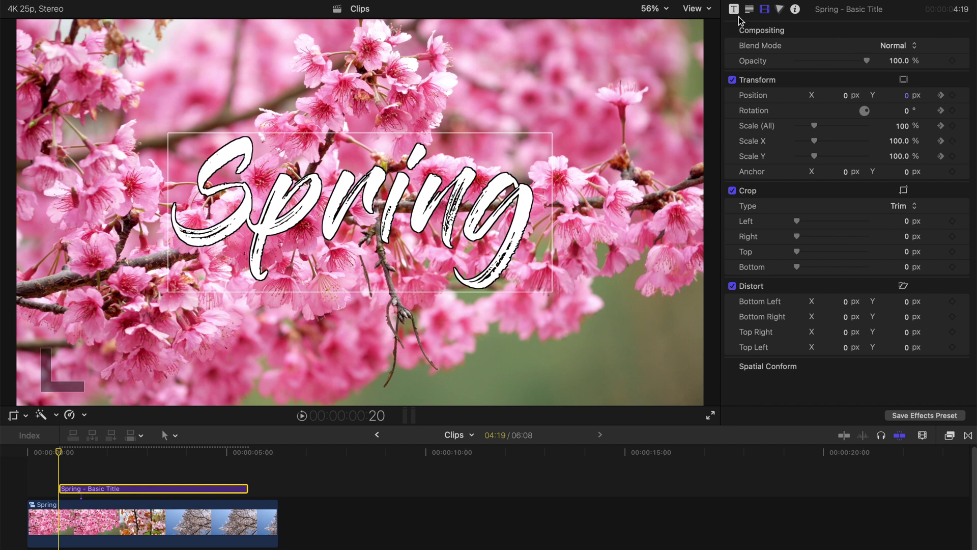
- Zoom the viewer to 25% and move the title's starting position right to X 2993
left_click(669, 9)
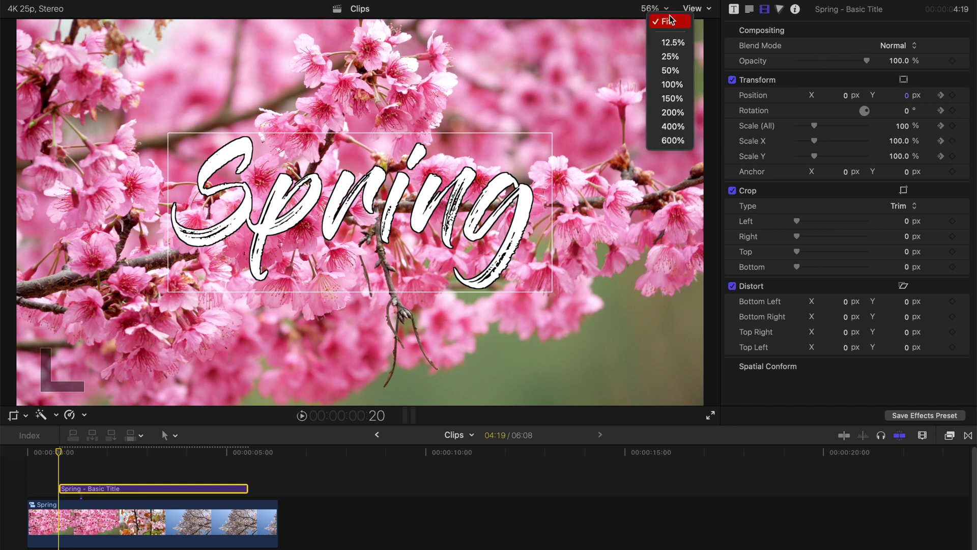
left_click(670, 56)
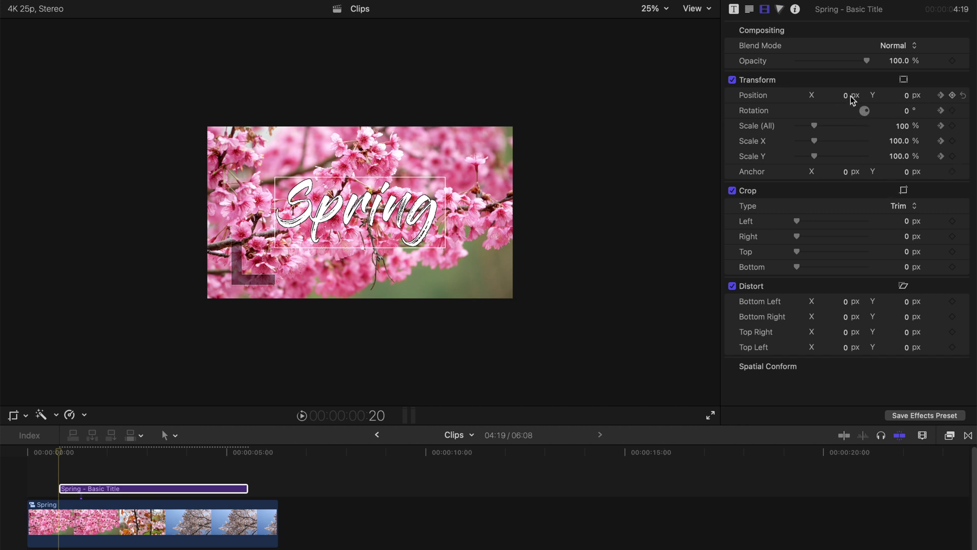
left_click_drag(847, 95, 902, 95)
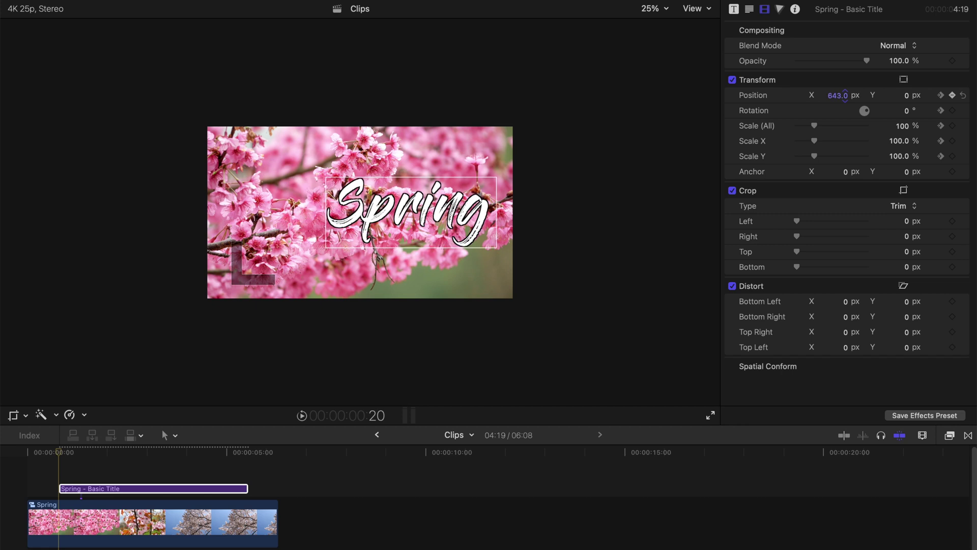
left_click_drag(836, 96, 901, 96)
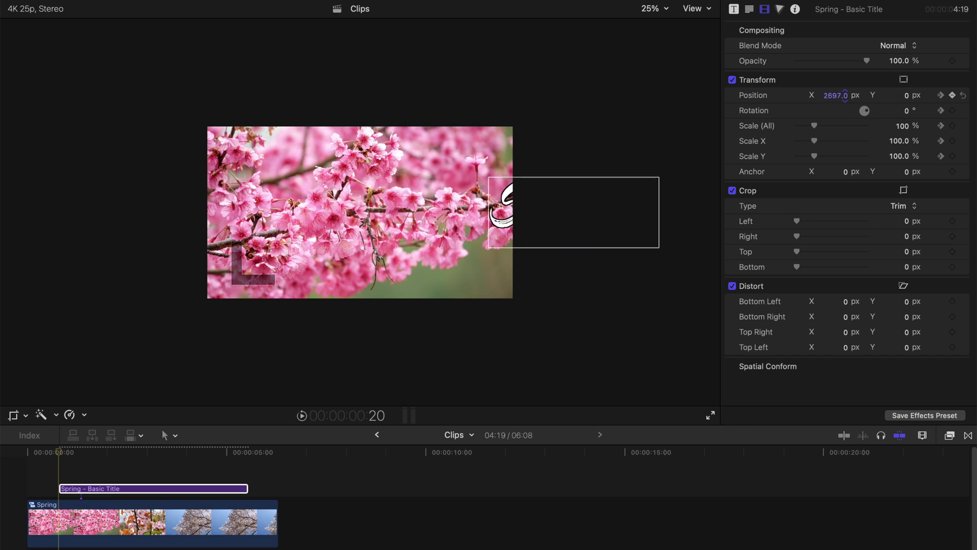
left_click_drag(836, 95, 856, 96)
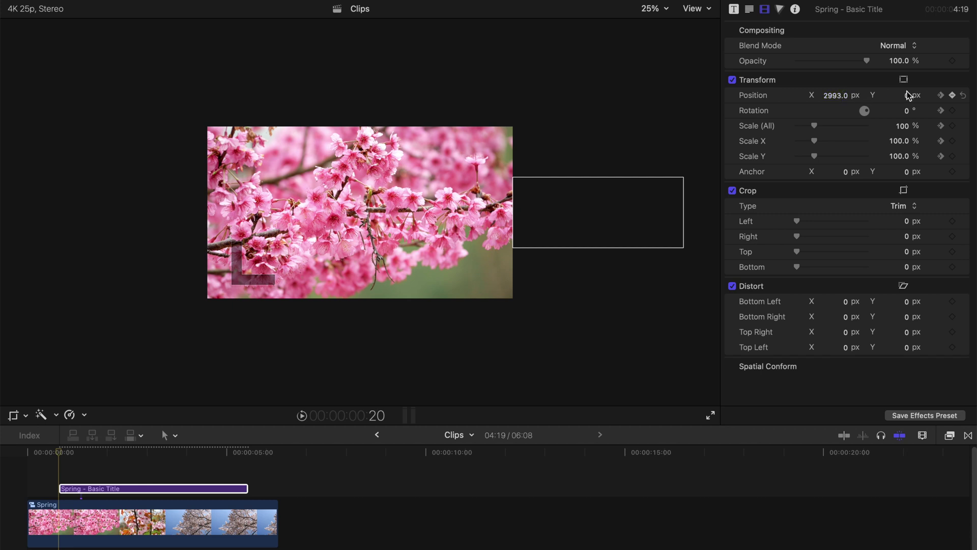
- Lower the starting position to Y -630.1 and scrub forward to preview the slide-in
left_click_drag(909, 95, 909, 165)
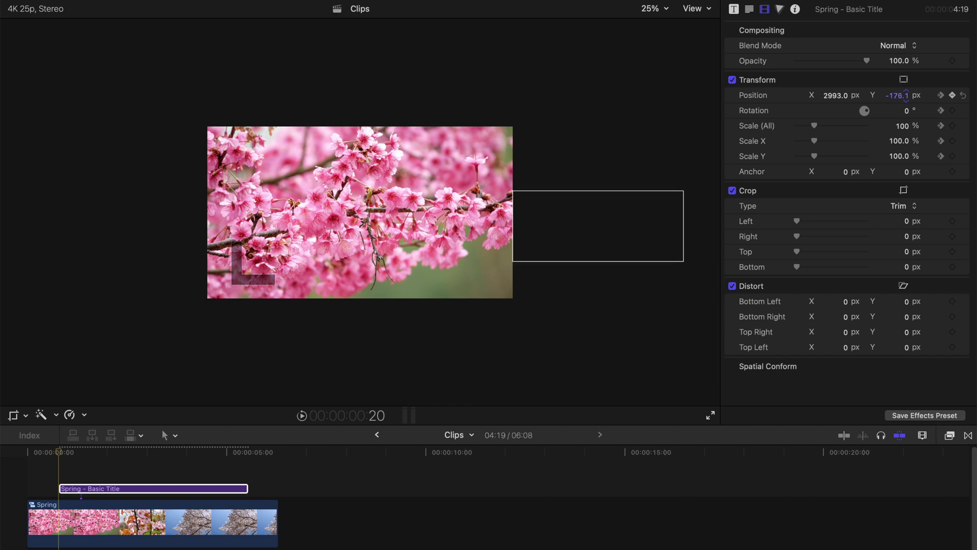
left_click_drag(895, 96, 896, 165)
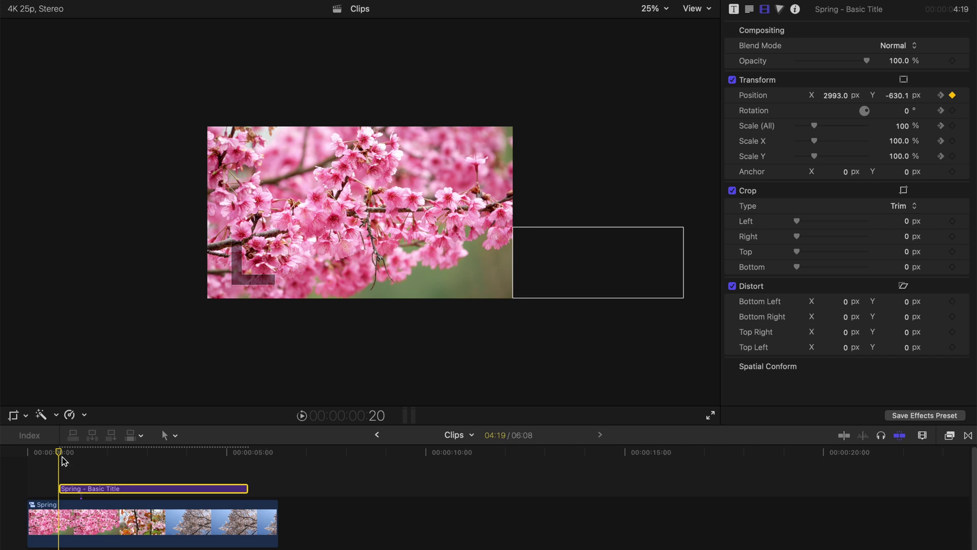
left_click_drag(62, 455, 86, 455)
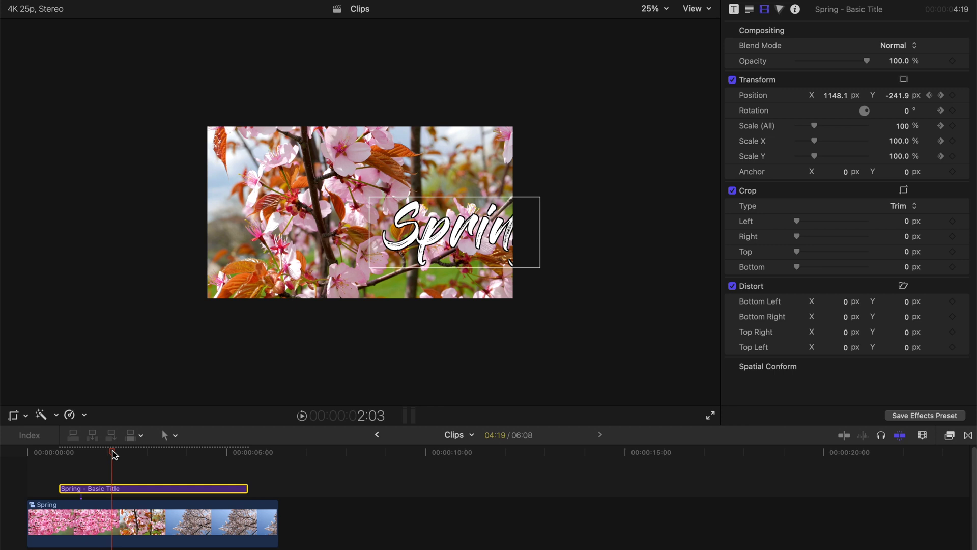
- Preview the title's arrival, then show the title clip's video animation lanes
left_click_drag(86, 455, 158, 455)
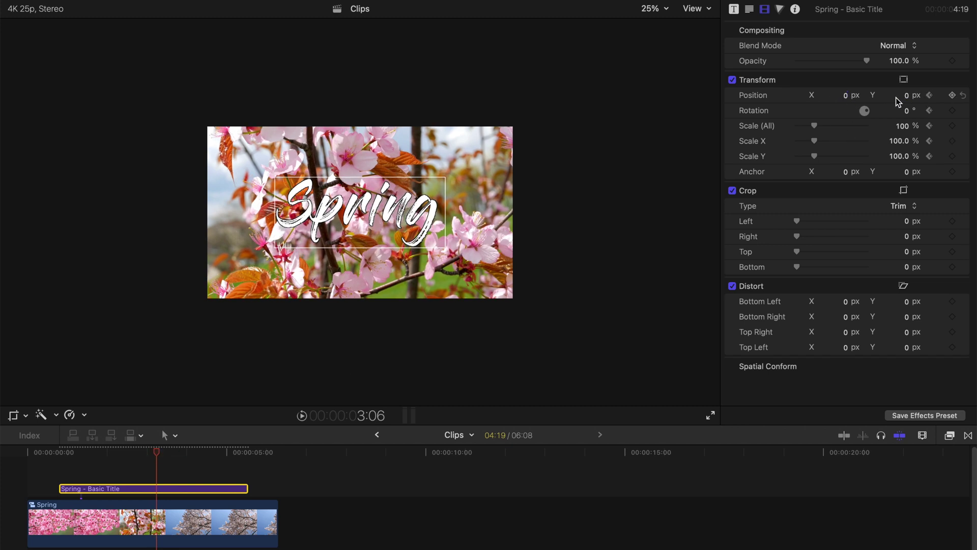
left_click(149, 496)
right_click(151, 494)
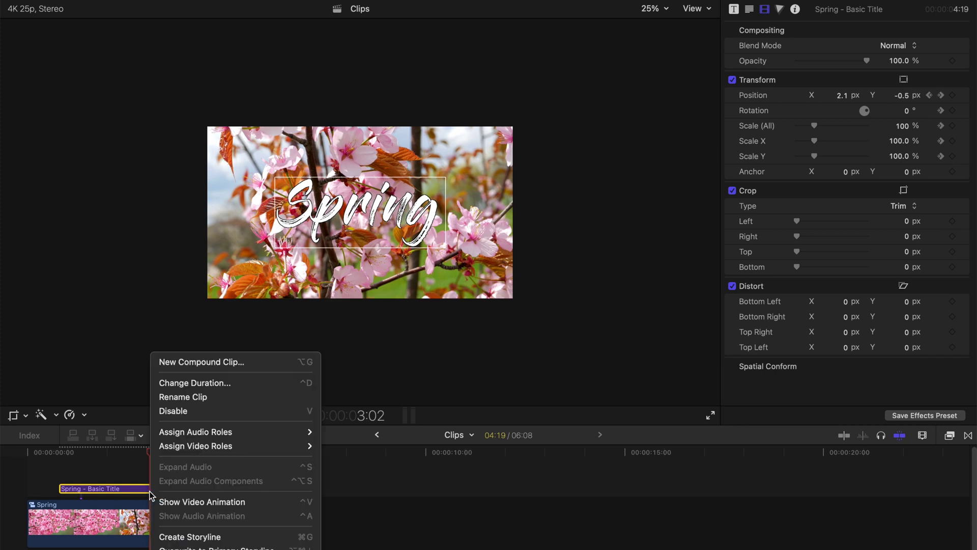
left_click(181, 505)
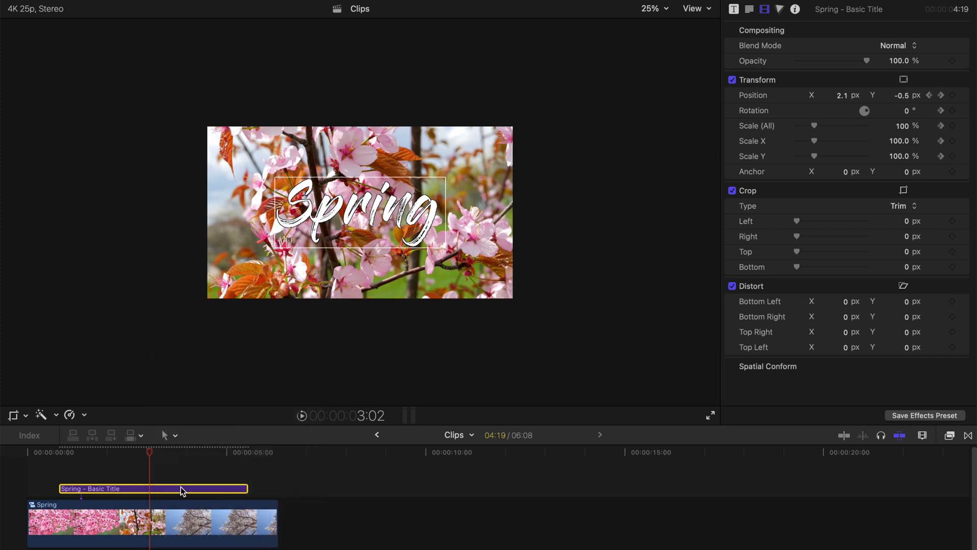
- Add a Transform keyframe at 3:03, undoing an accidental 138% enlargement back to 100%
left_click(148, 454)
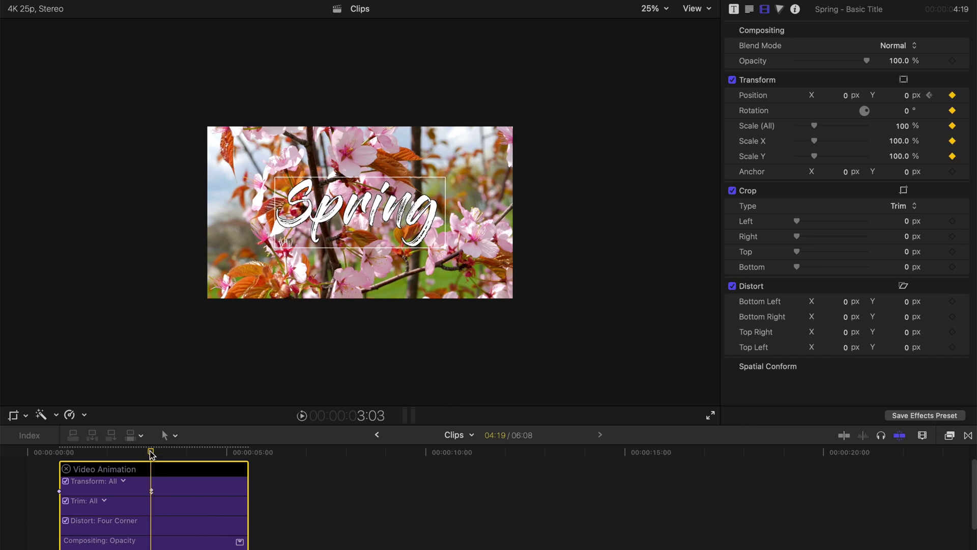
left_click(151, 491, "alt")
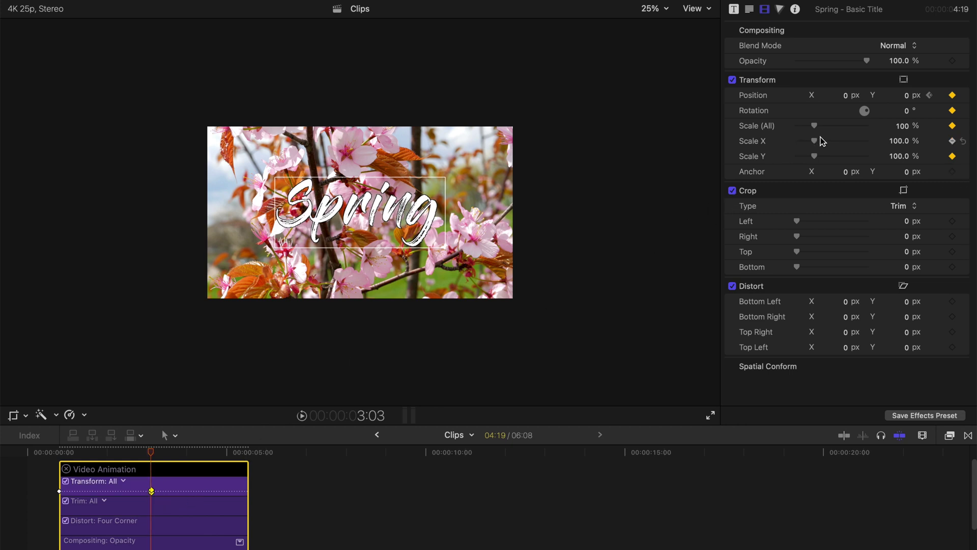
left_click_drag(814, 126, 824, 130)
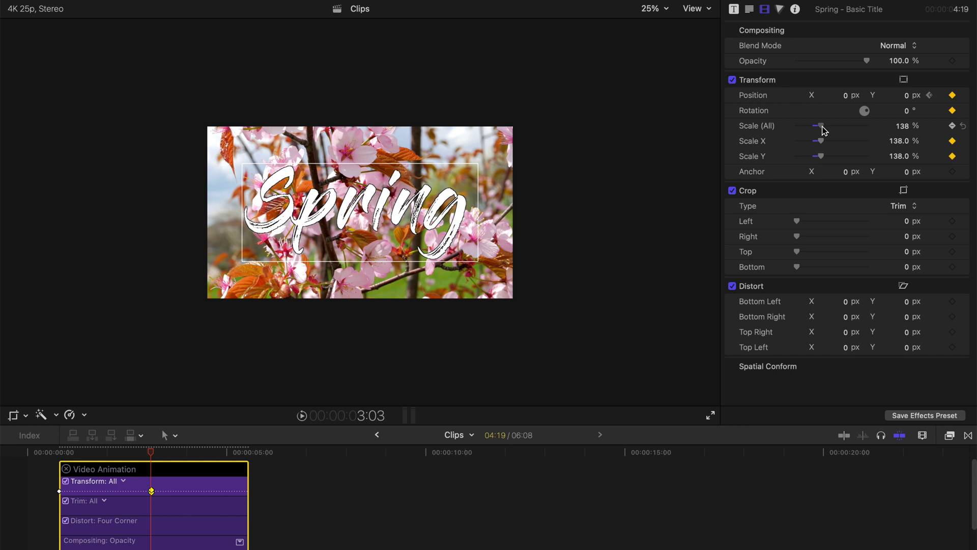
key("super+z")
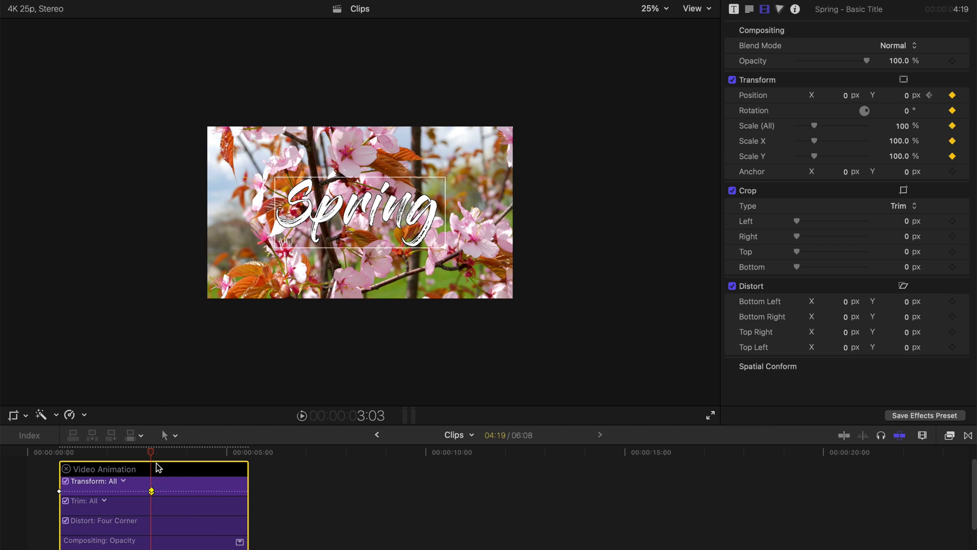
- At 4:08, move the title off-screen upper left to X -2994.4, Y 1517
left_click_drag(153, 457, 201, 453)
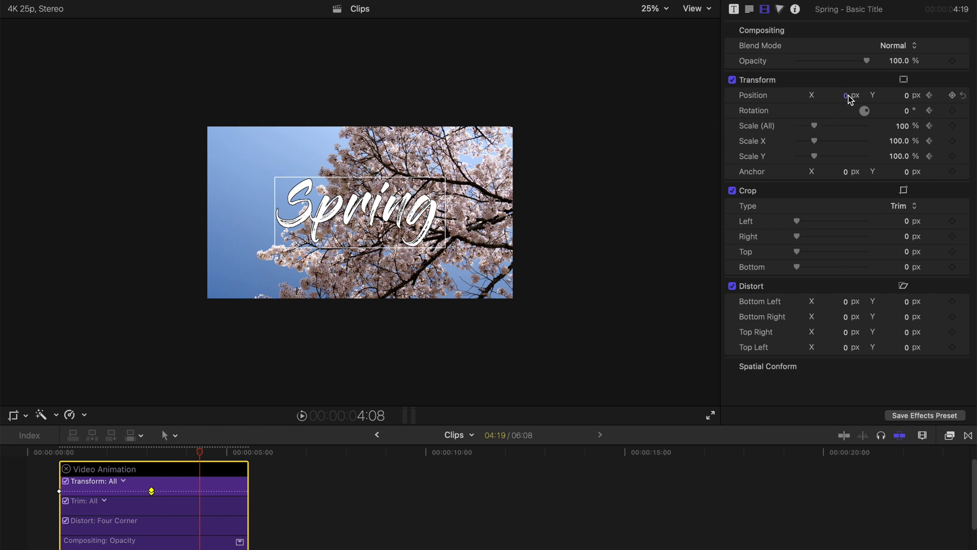
mouse_move(845, 95)
left_mouse_down()
mouse_move(794, 95)
mouse_move(845, 97)
left_mouse_up()
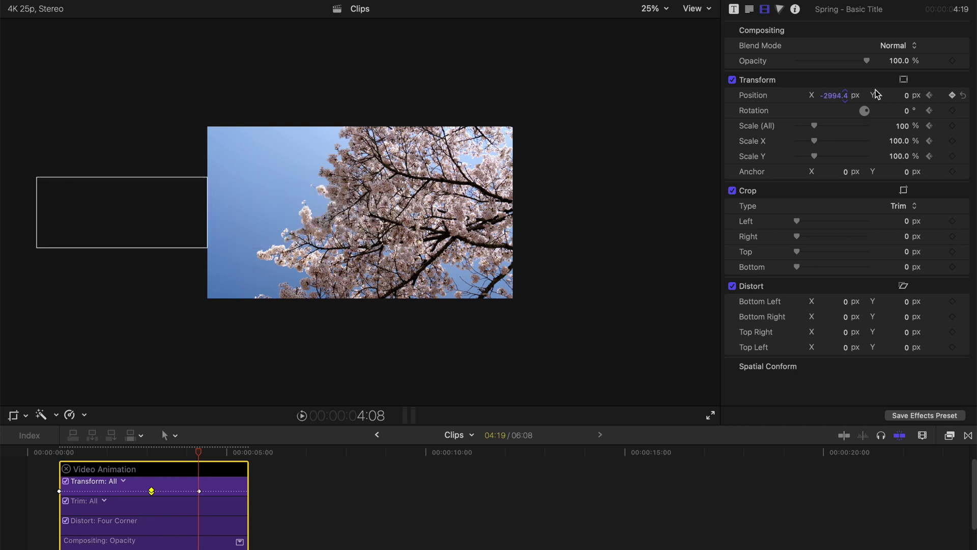
left_click_drag(907, 96, 897, 95)
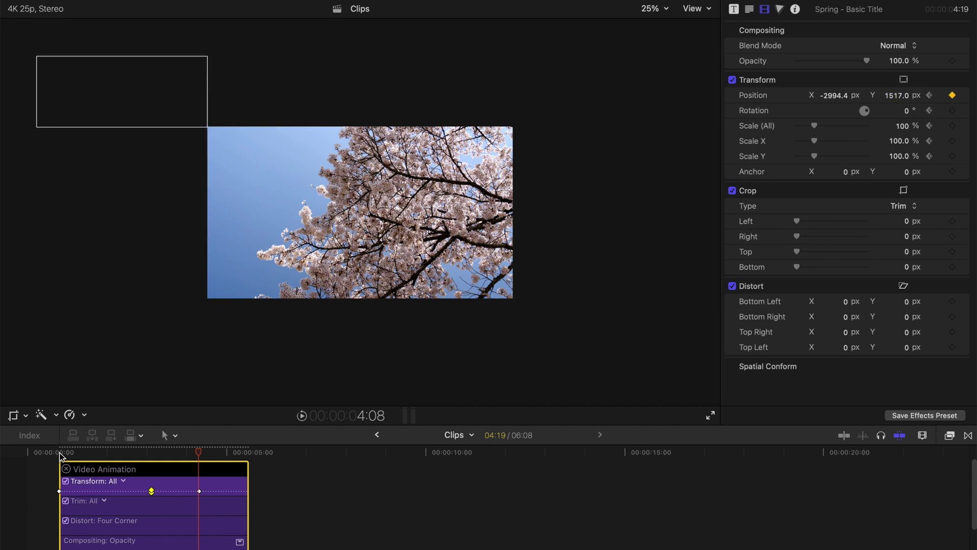
- Set the viewer zoom to Fit and play the title animation from the start
left_click(654, 8)
left_click(659, 21)
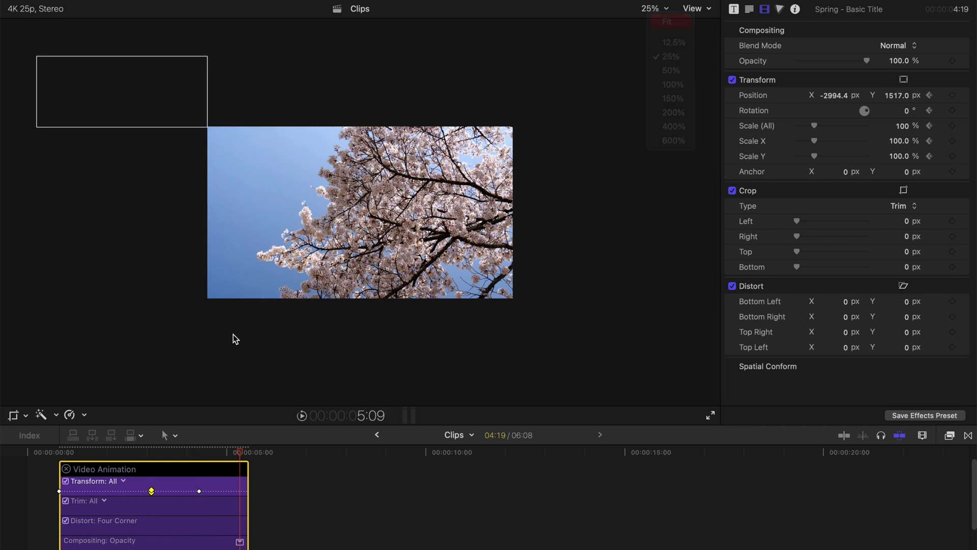
scroll(99, 494, "down", 2)
scroll(104, 519, "up", 2)
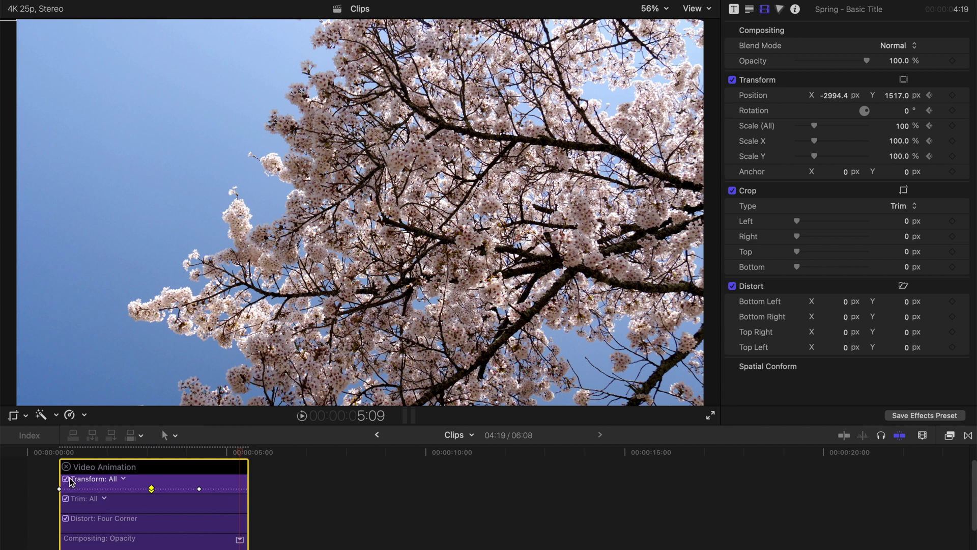
left_click(29, 452)
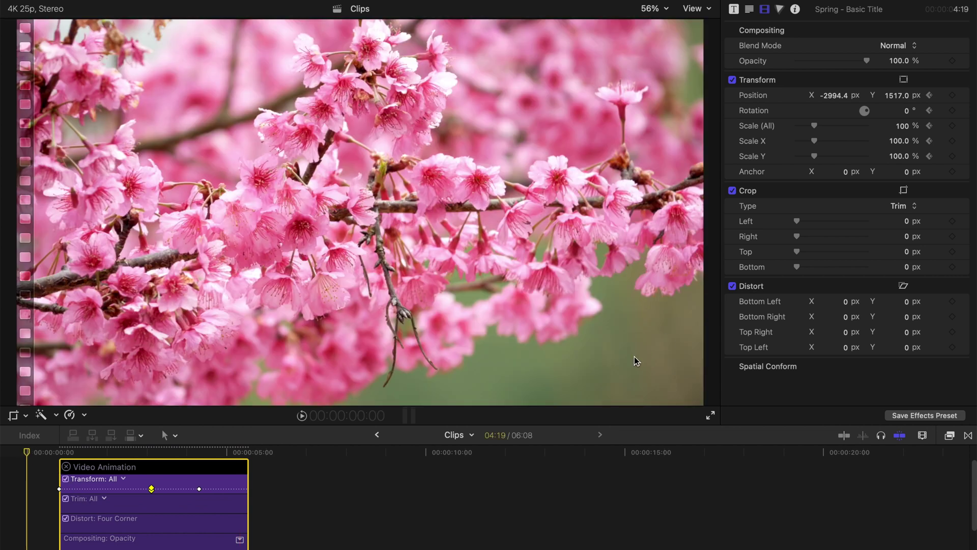
key("space")
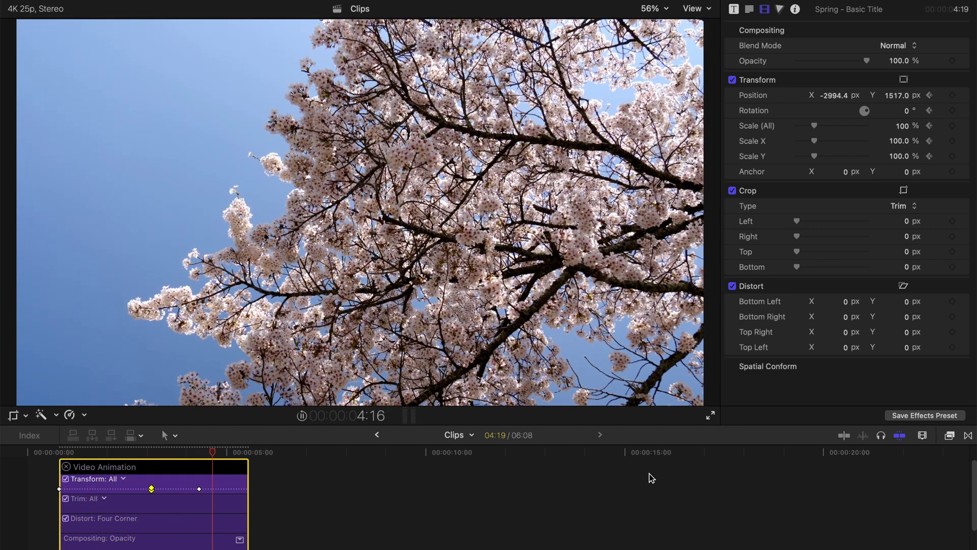
- Stop playback, zoom the timeline out, and delete the stray keyframe near 4:03
left_click(153, 491)
key("super+equal")
key("super+minus")
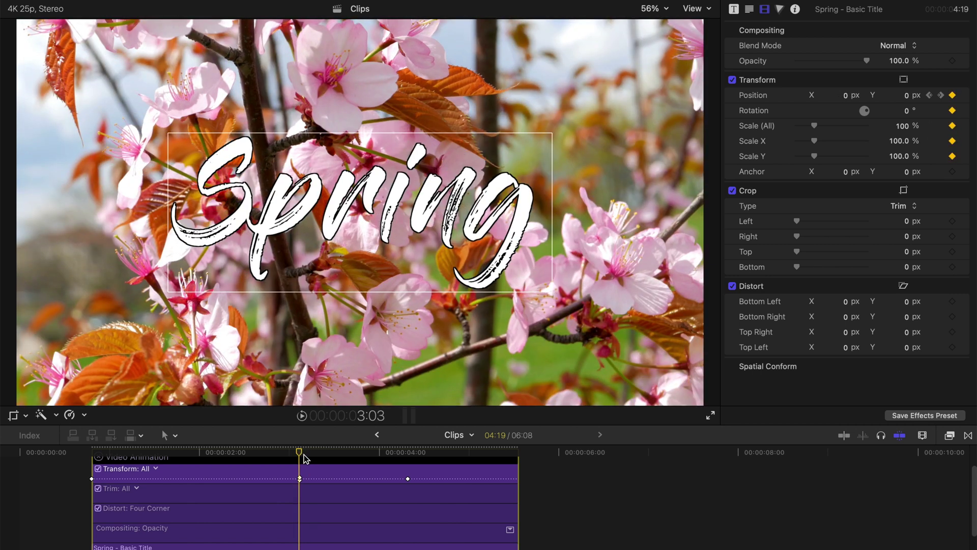
key("space")
key("Delete")
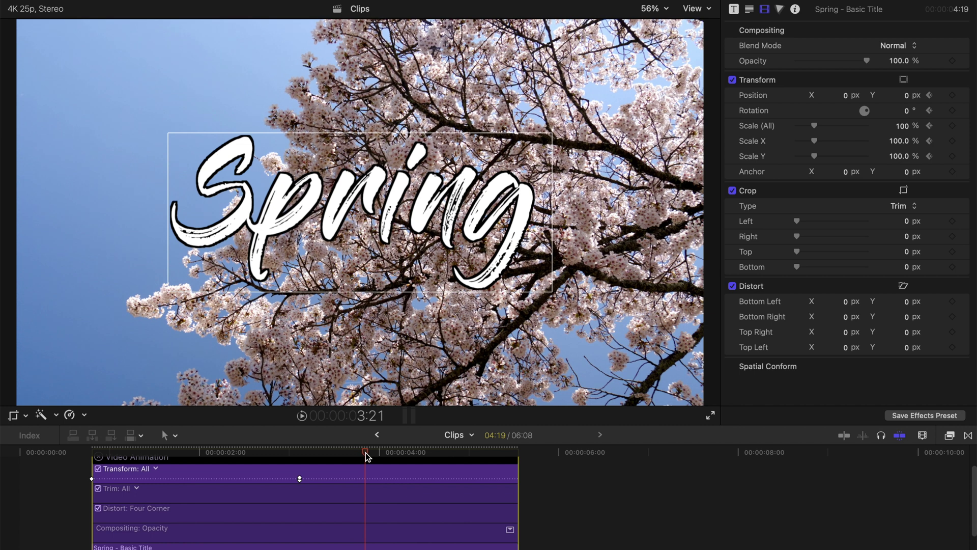
mouse_move(841, 95)
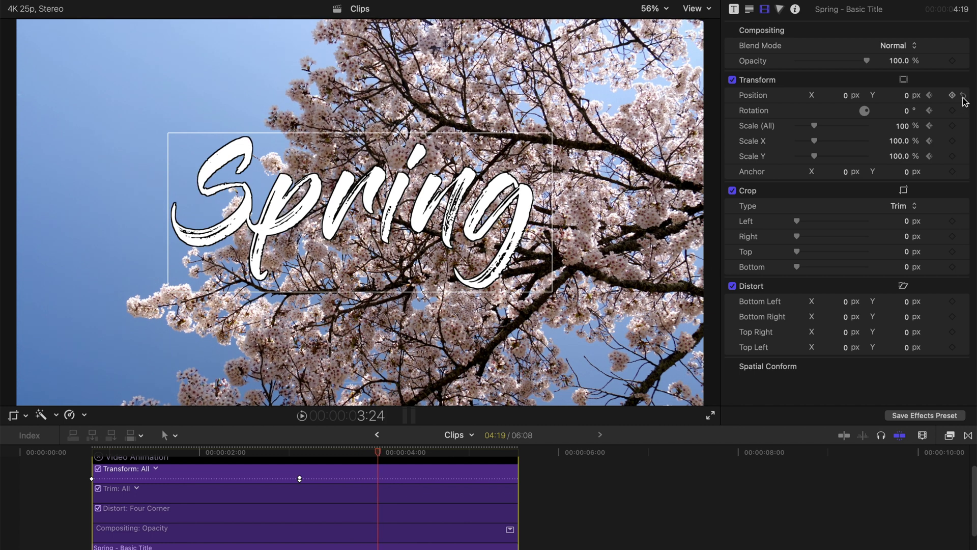
- Add a centred Position hold keyframe and shift it to 4:03
left_click(952, 95)
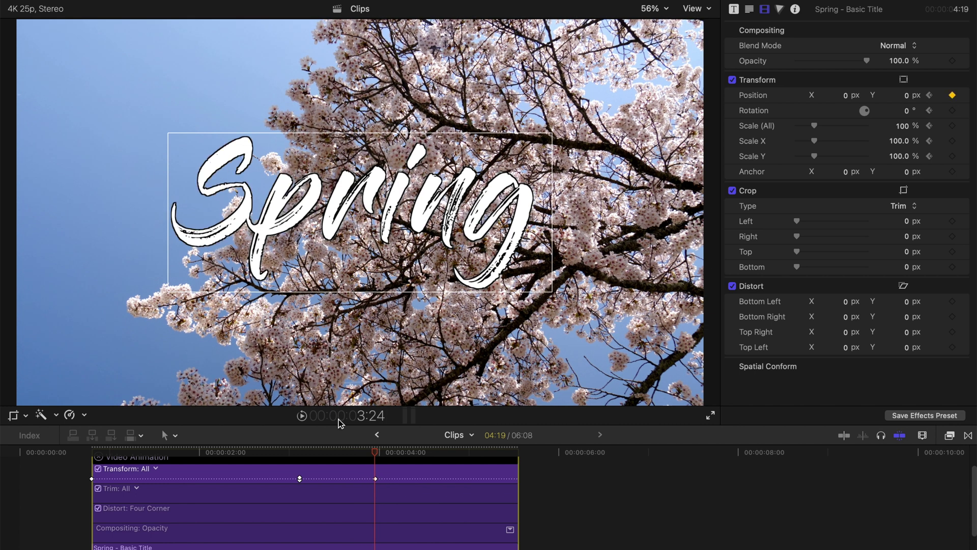
left_click_drag(375, 456, 443, 459)
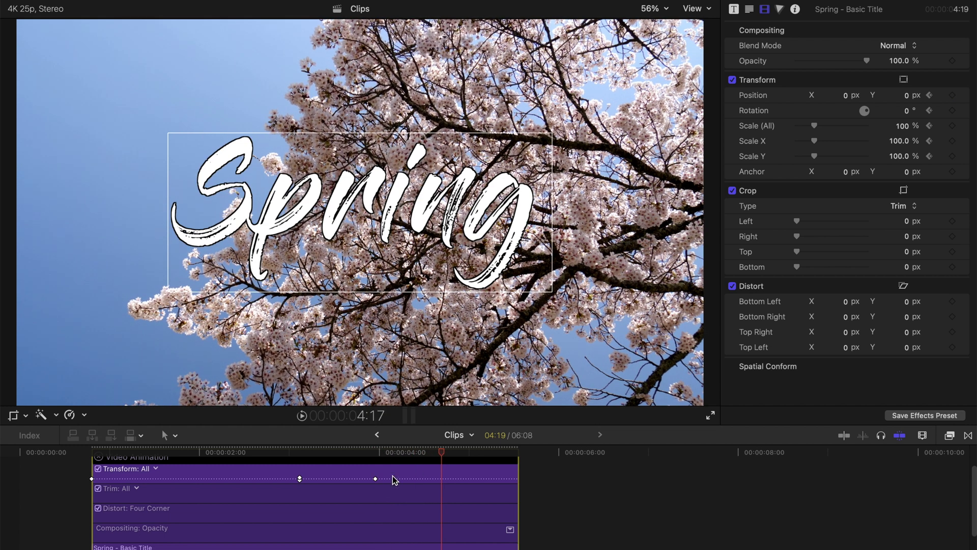
left_click_drag(375, 479, 390, 479)
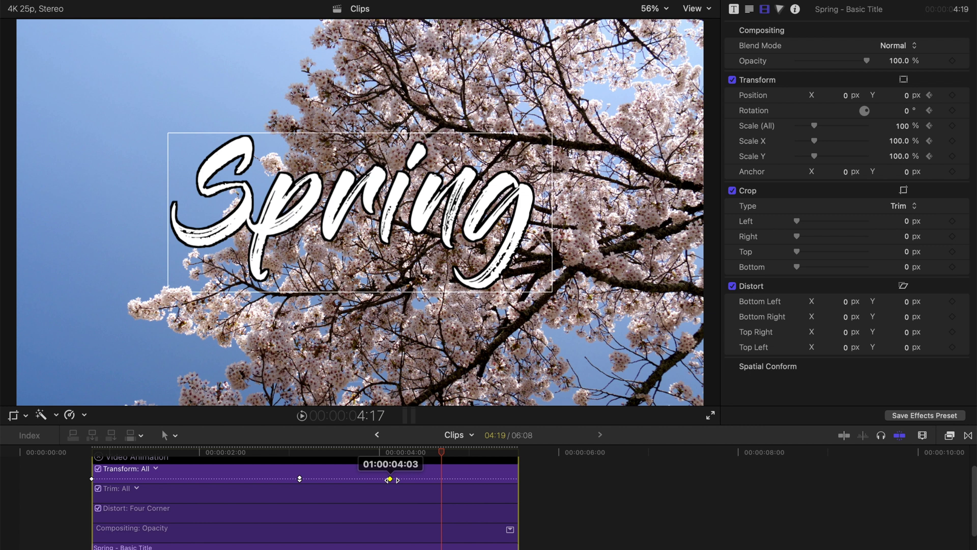
- At 4:24, set the exit position to X -2997.4, Y 1526, off-screen upper left
mouse_move(445, 457)
left_mouse_down()
mouse_move(475, 457)
mouse_move(466, 457)
left_mouse_up()
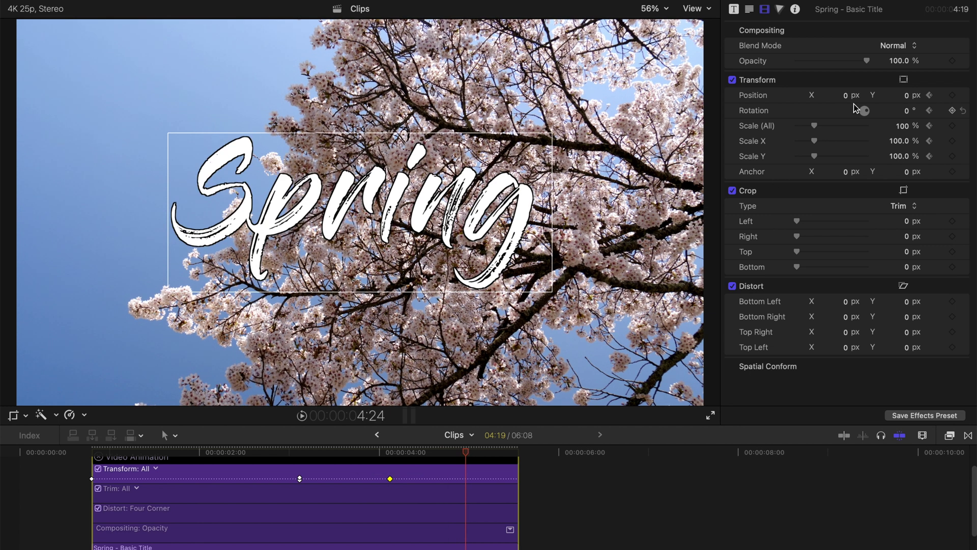
left_click_drag(846, 96, 764, 95)
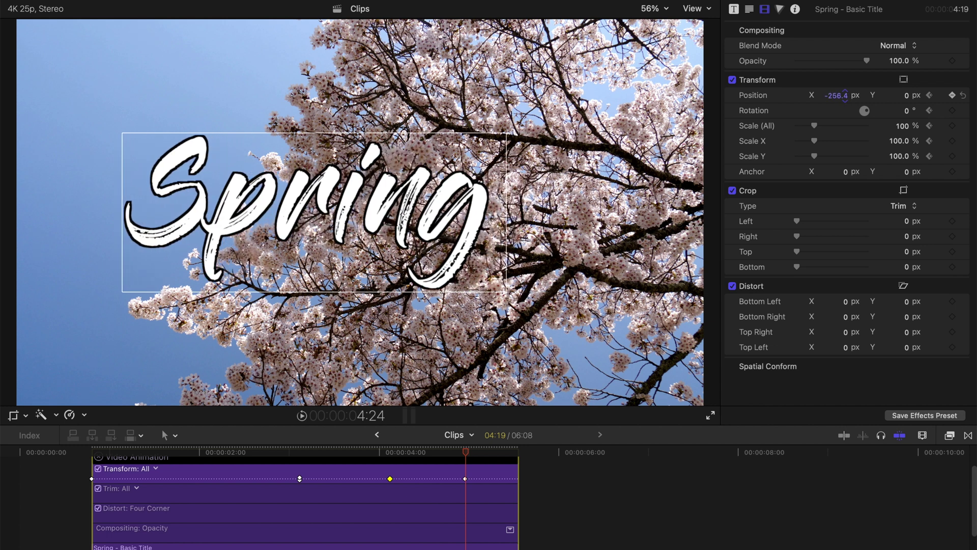
left_click_drag(835, 95, 861, 95)
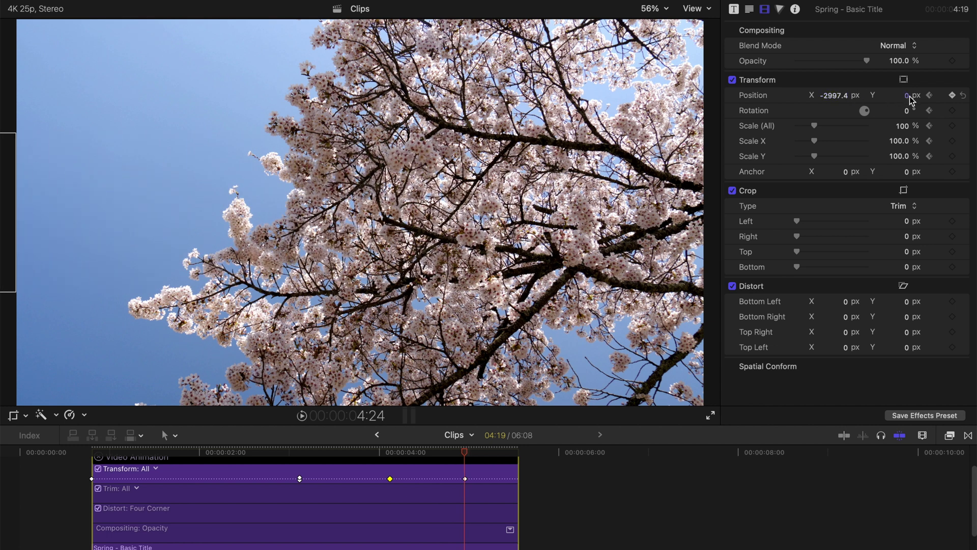
left_click_drag(909, 98, 909, 45)
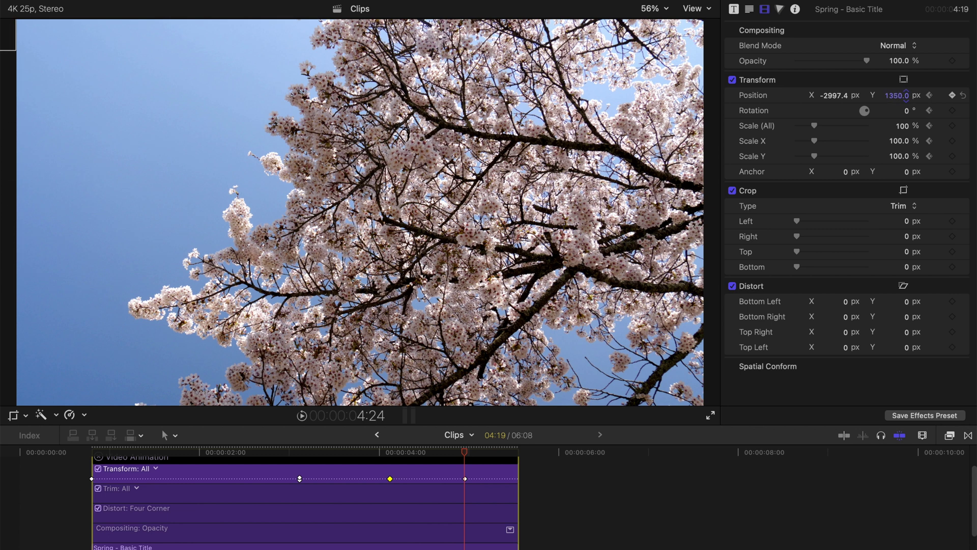
left_click_drag(896, 96, 896, 70)
- Replay the full animation from the start, stopping on the centred title at 3:00
key("Home")
key("space")
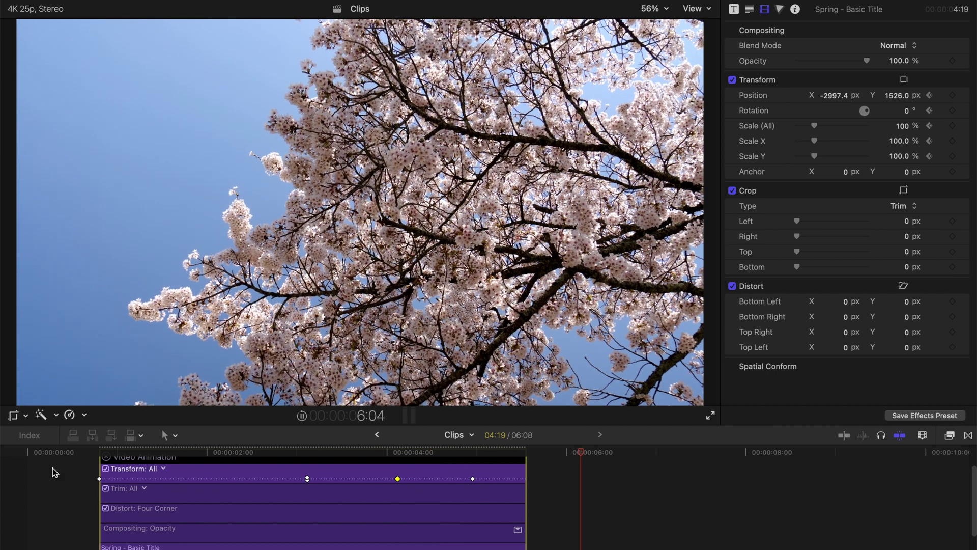
left_click(299, 451)
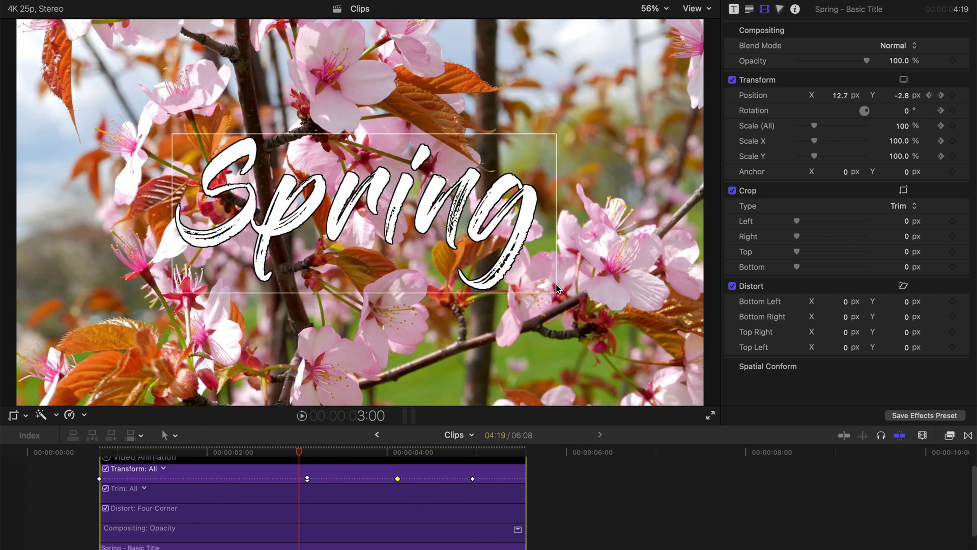